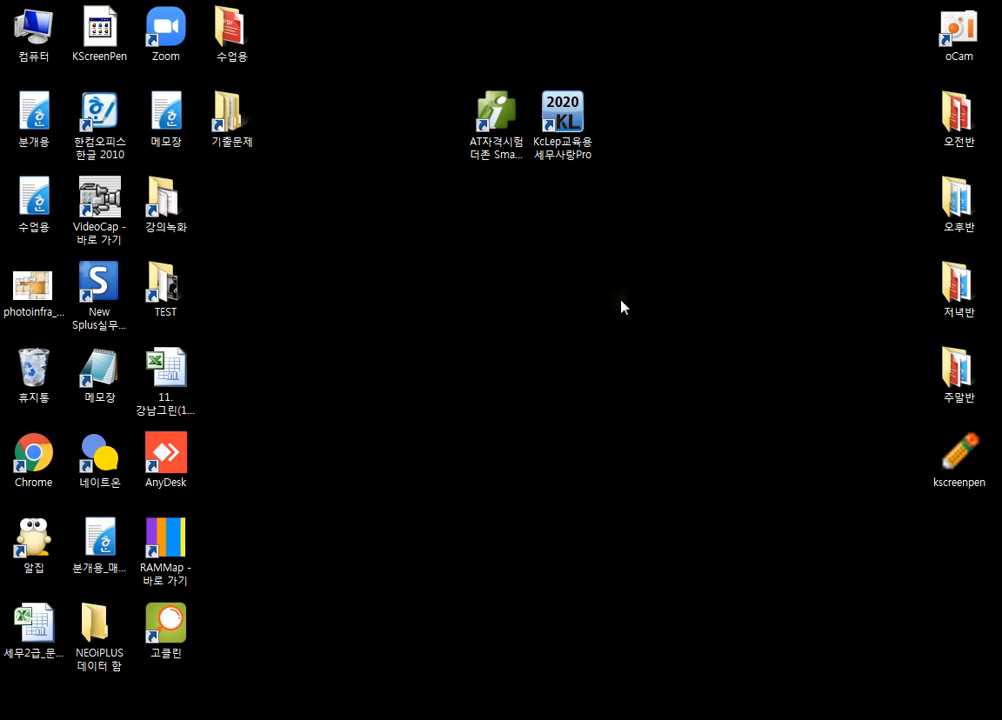
Step: Switch to KcLep and open the bad debt allowance adjustment form (대손충당금및대손금조정명세서)
{"action": "key", "text": "alt+Tab"}
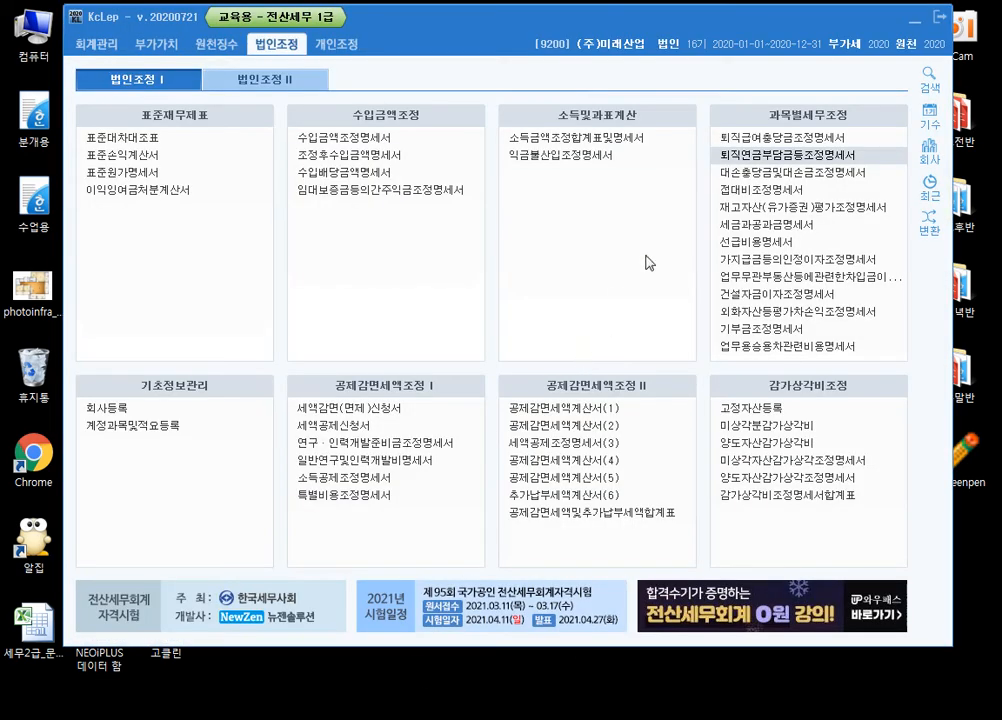
{"action": "left_click", "coordinate": [785, 172]}
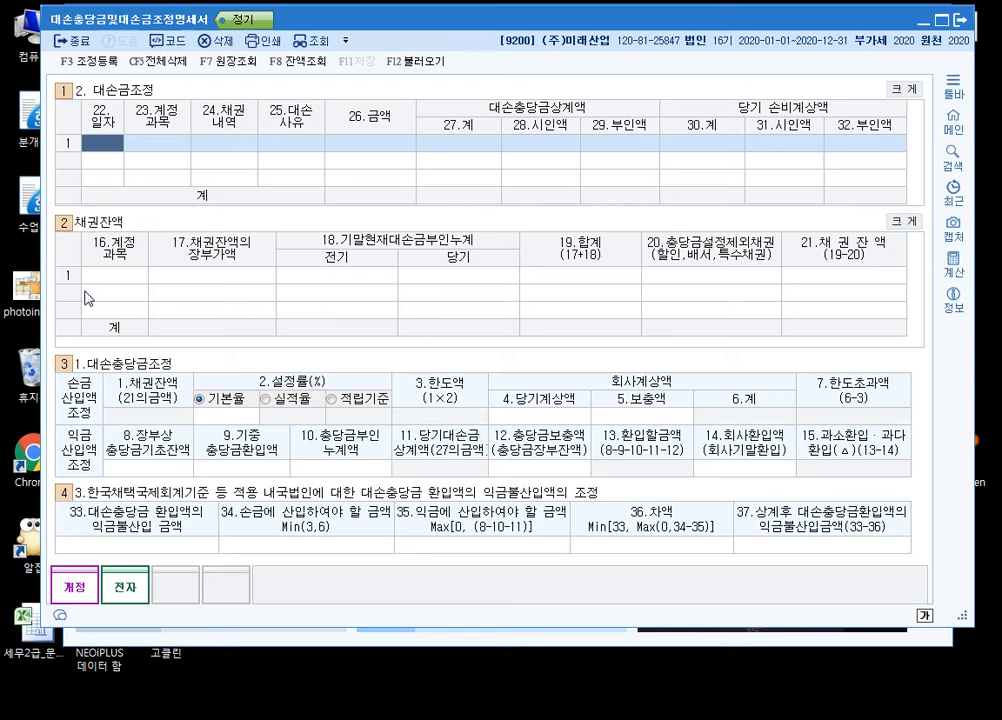
Step: With the screen pen, draw a red box around the 대손금조정 section and write the note "회계장부상 대손처리 내역" inside it
{"action": "key", "text": "ctrl+F12"}
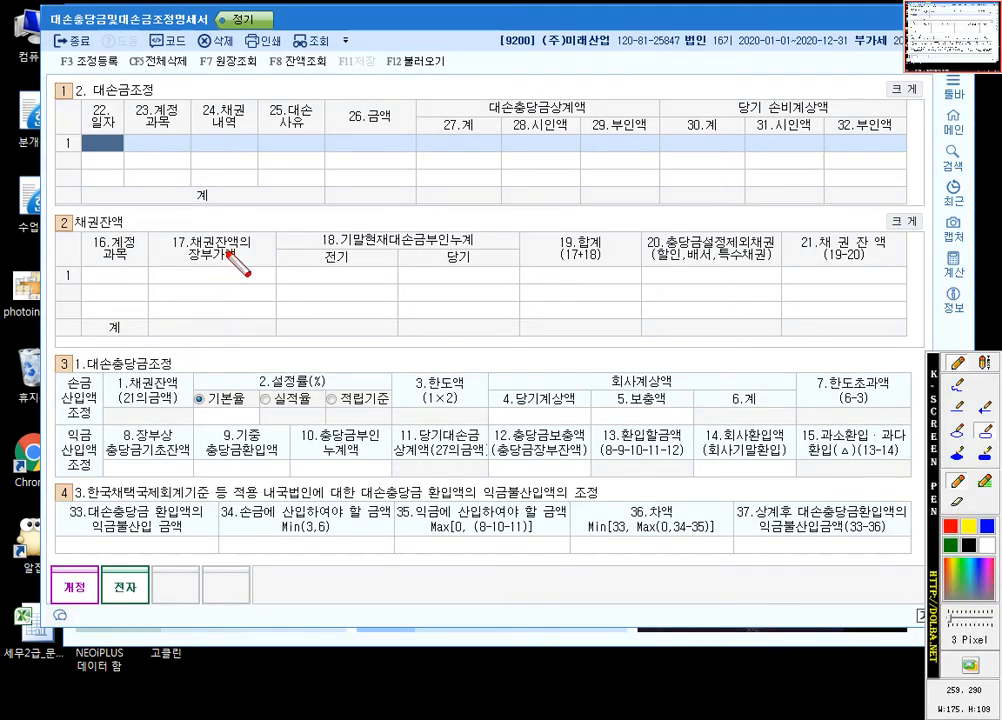
{"action": "mouse_move", "coordinate": [50, 80]}
{"action": "left_mouse_down"}
{"action": "mouse_move", "coordinate": [74, 175]}
{"action": "mouse_move", "coordinate": [640, 186]}
{"action": "mouse_move", "coordinate": [932, 229]}
{"action": "left_mouse_up"}
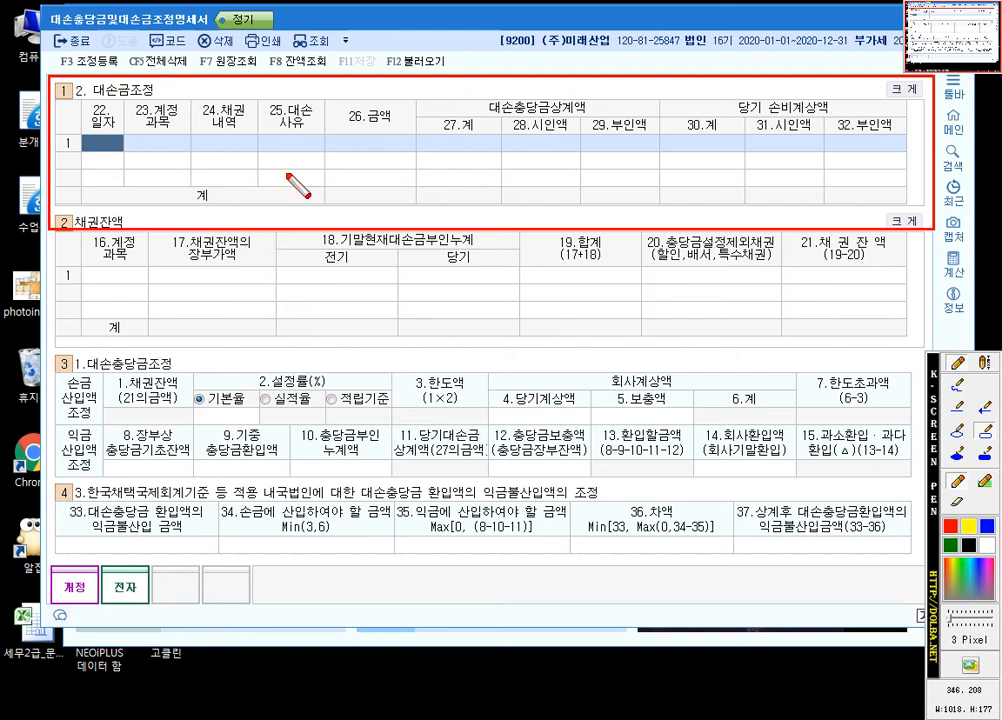
{"action": "left_click", "coordinate": [984, 364]}
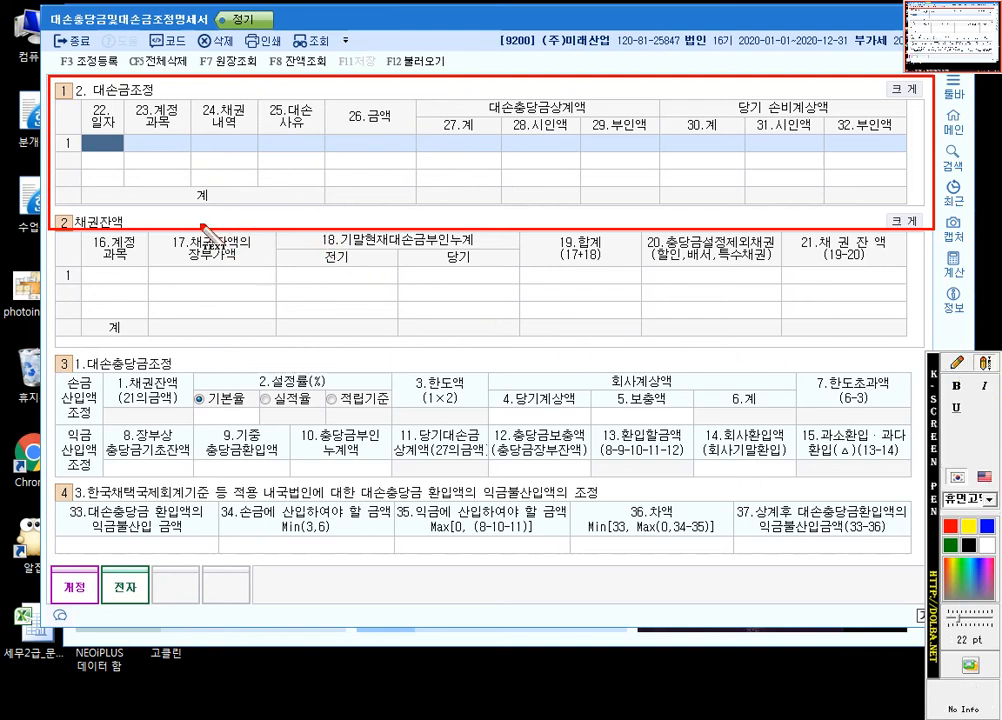
{"action": "left_click", "coordinate": [110, 158]}
{"action": "type", "text": "g"}
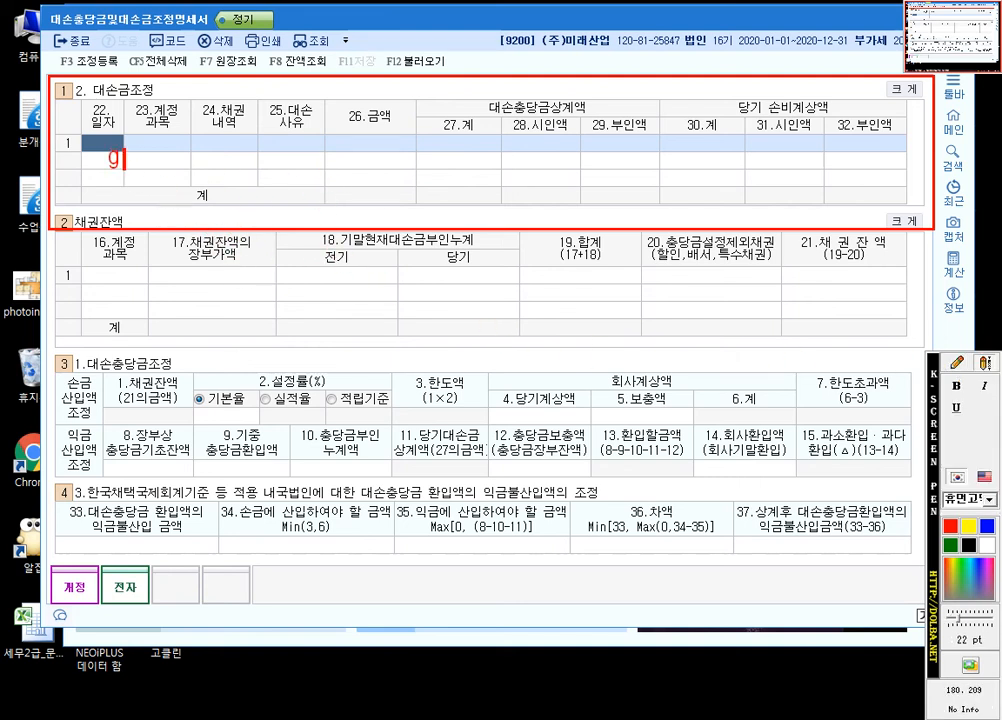
{"action": "type", "text": "계장부상 "}
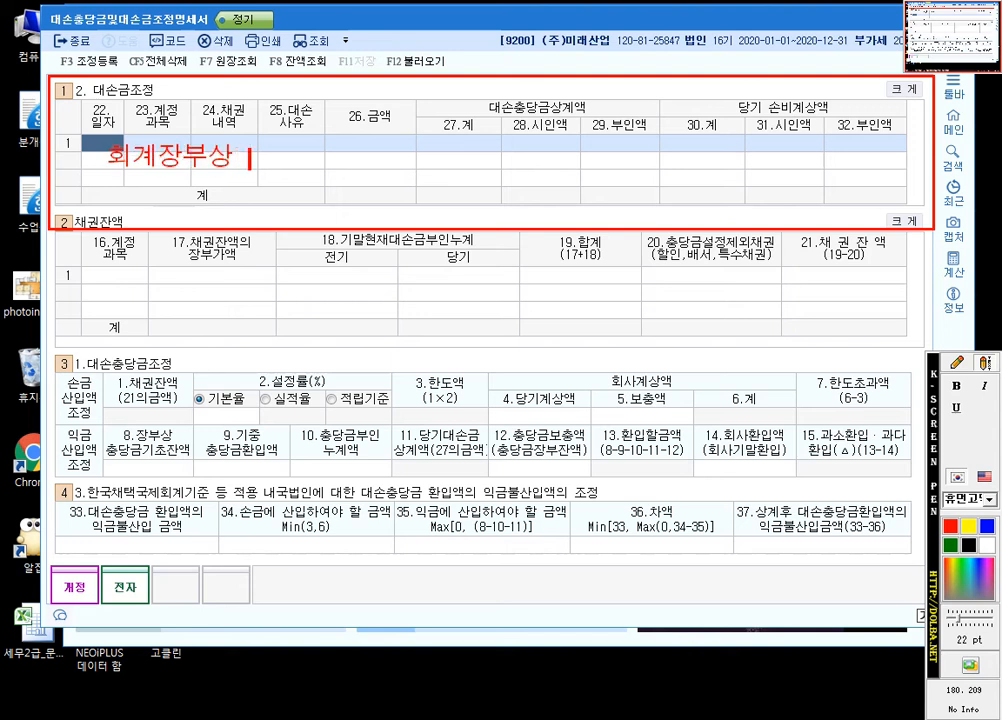
{"action": "type", "text": "대손철리 내역"}
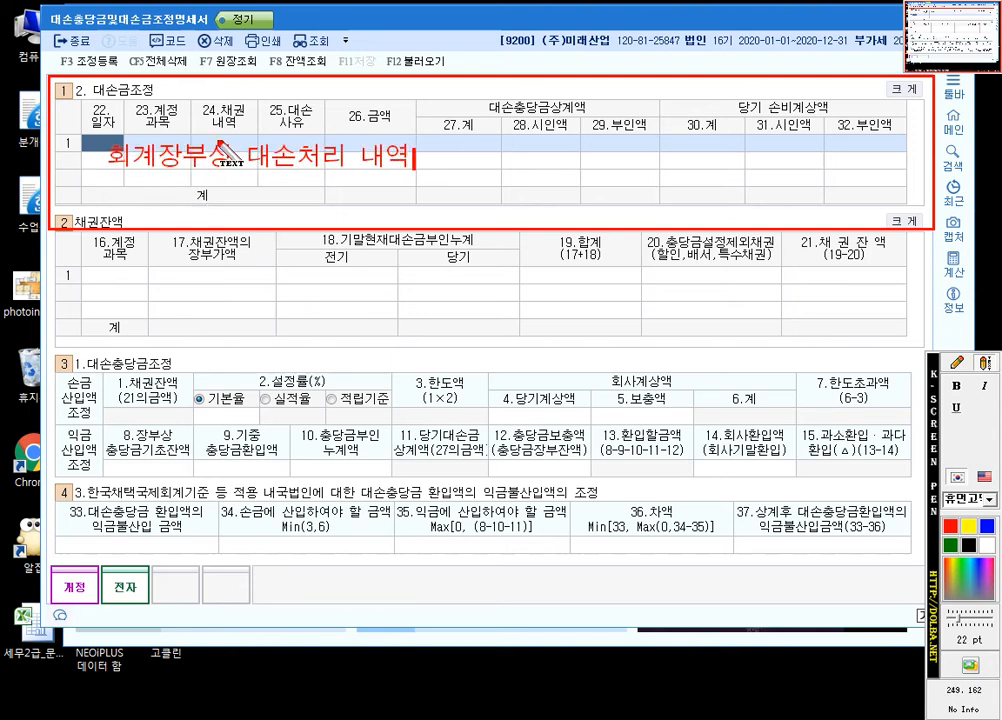
Step: Draw red boxes around the 대손충당금상계액 and 당기 손비계상액 column headings with the screen pen
{"action": "left_click", "coordinate": [958, 367]}
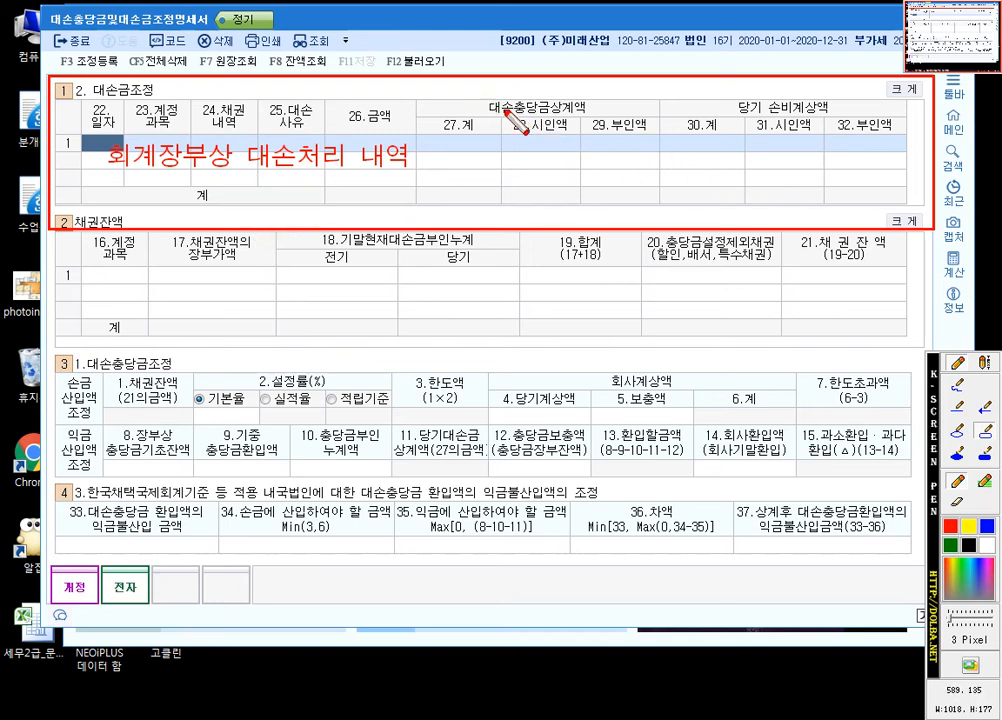
{"action": "left_click_drag", "start_coordinate": [479, 93], "coordinate": [594, 117]}
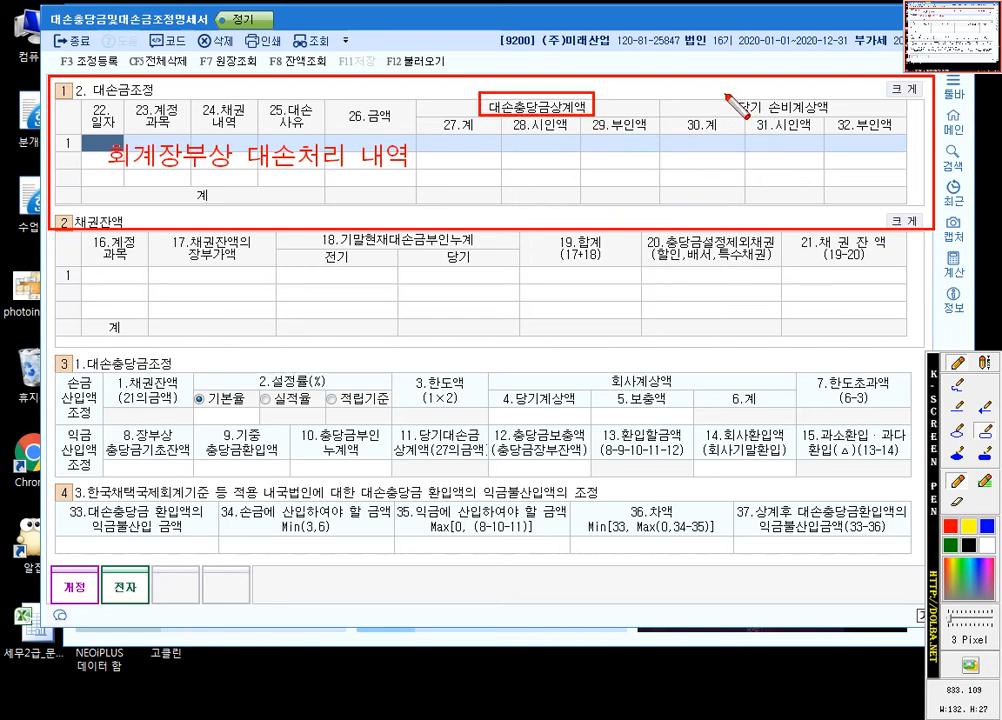
{"action": "mouse_move", "coordinate": [728, 96]}
{"action": "left_mouse_down"}
{"action": "mouse_move", "coordinate": [760, 112]}
{"action": "mouse_move", "coordinate": [838, 118]}
{"action": "left_mouse_up"}
Step: Write the note "대손상각비 기타의대손상각비" above the 당기 손비계상액 heading, and clear all screen pen annotations
{"action": "left_click", "coordinate": [989, 366]}
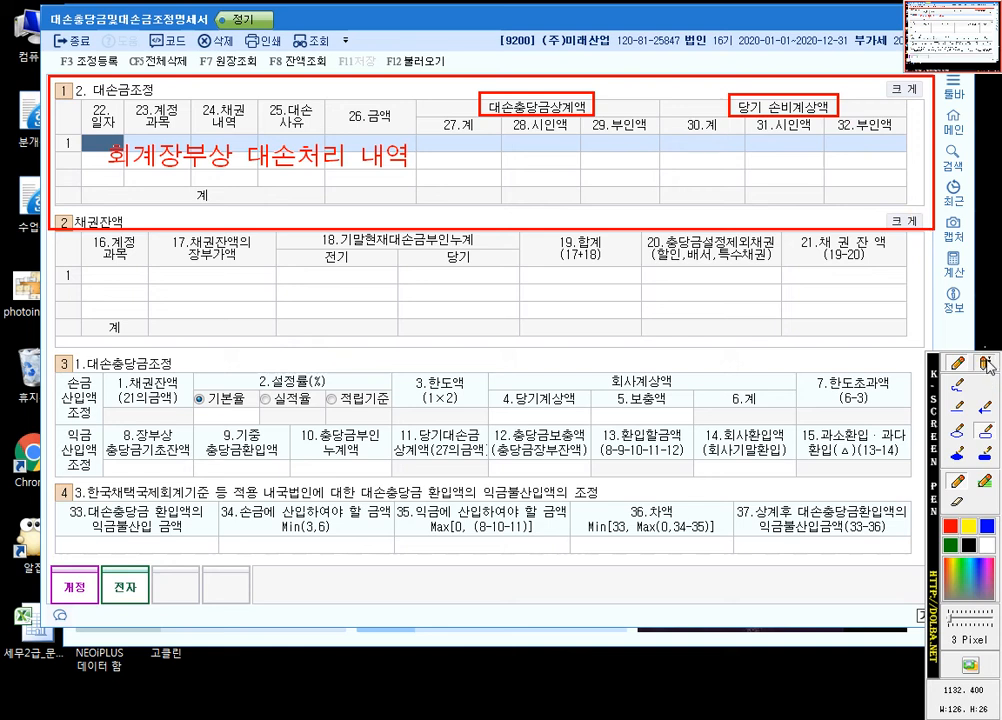
{"action": "left_click", "coordinate": [679, 22]}
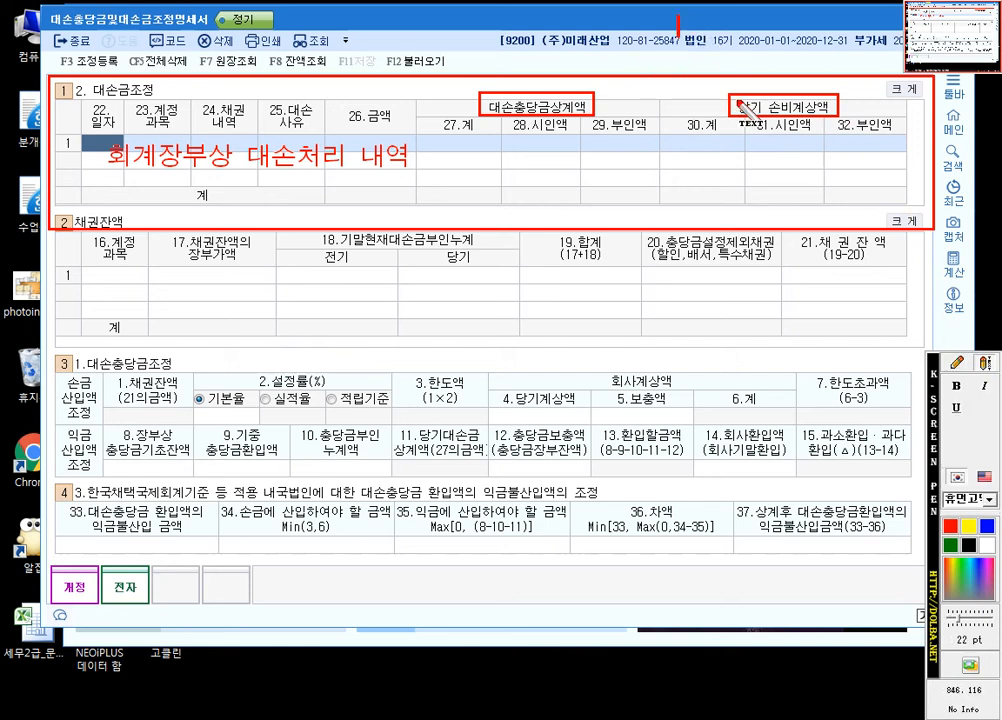
{"action": "type", "text": "대소기"}
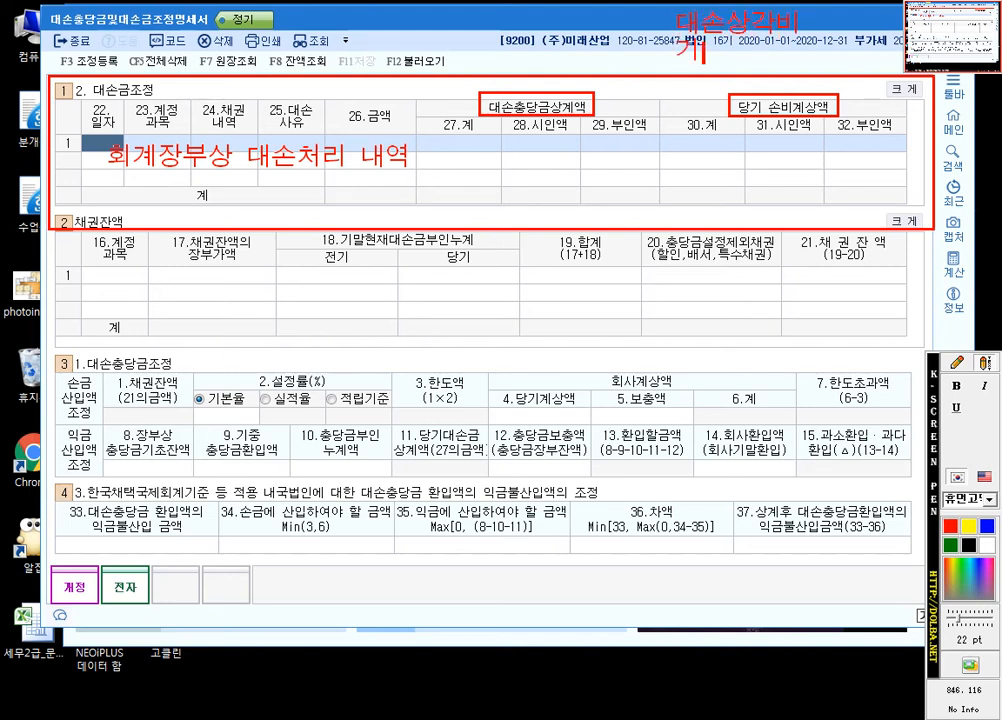
{"action": "type", "text": "타의대손상각비"}
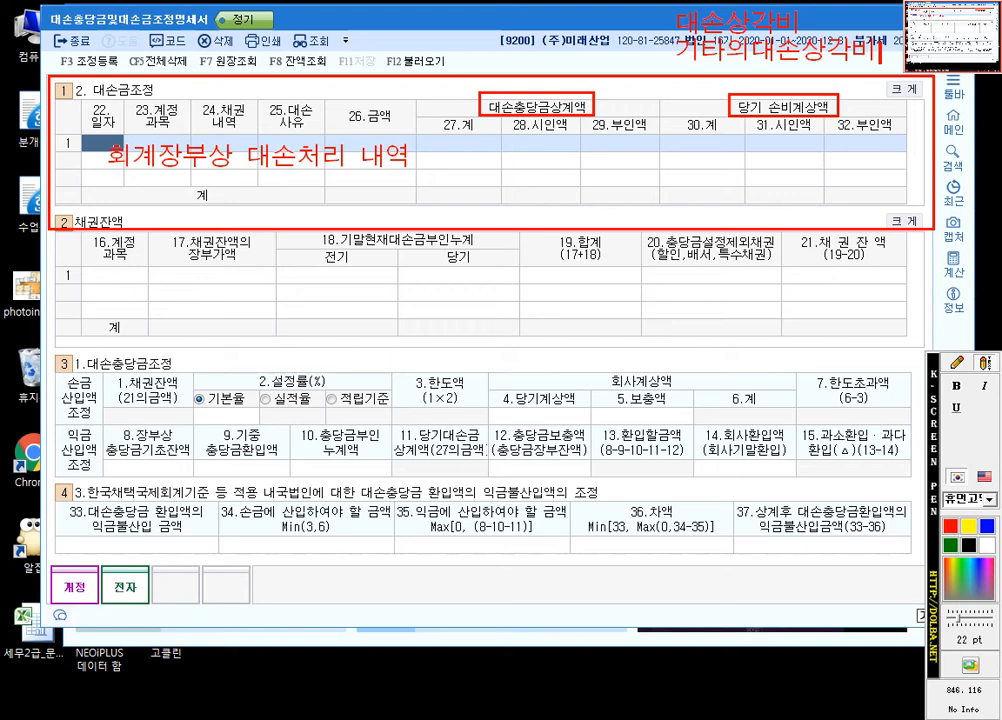
{"action": "left_click", "coordinate": [955, 364]}
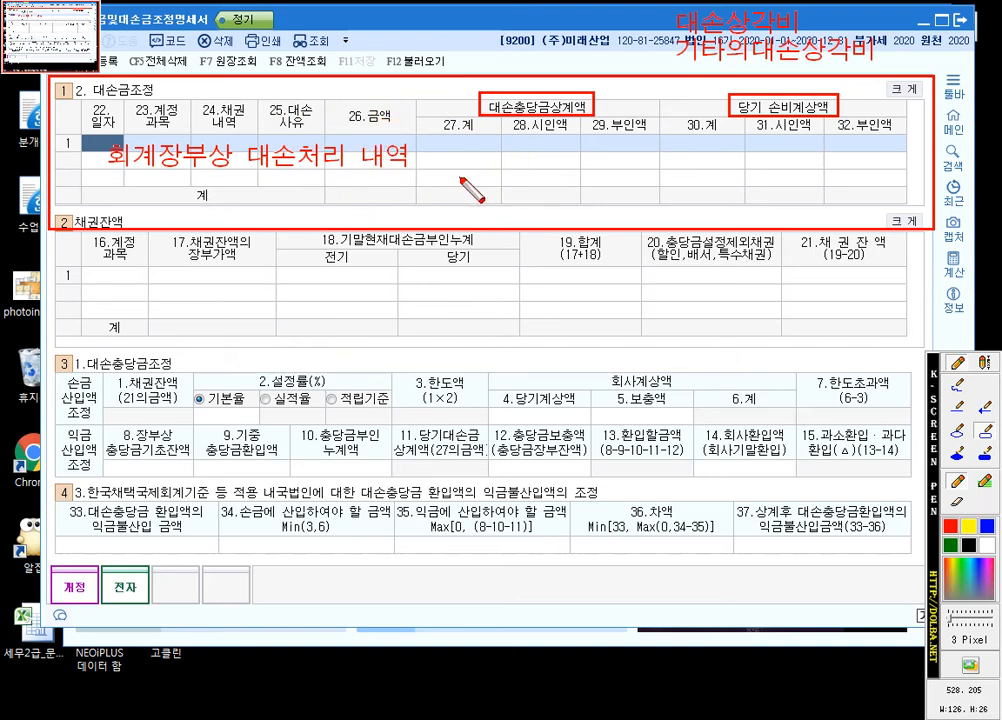
{"action": "key", "text": "Escape"}
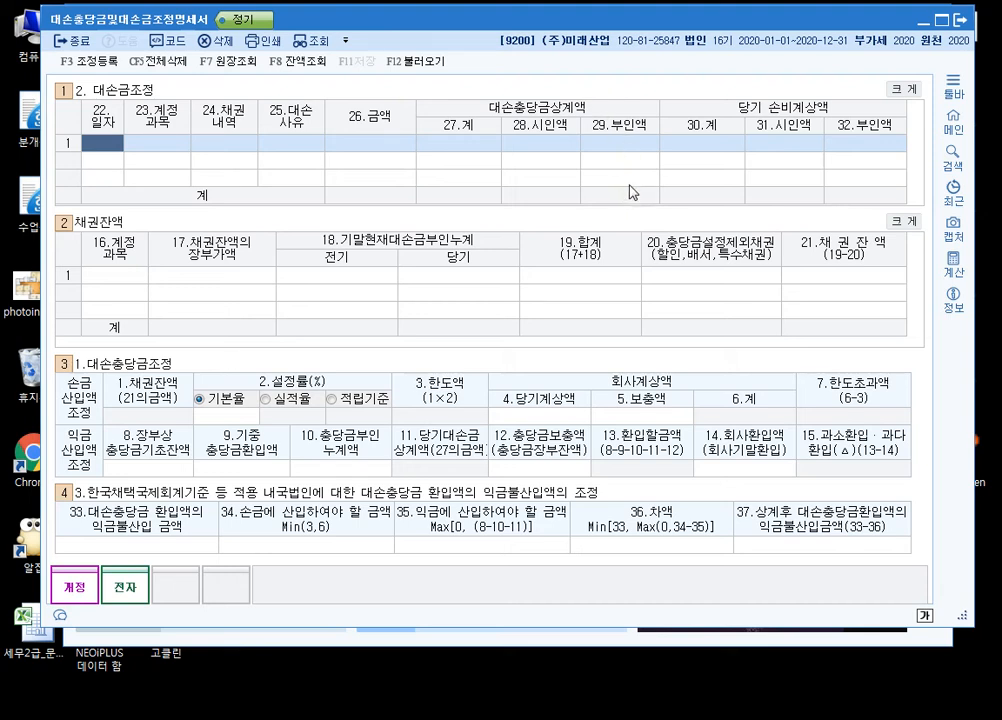
Step: Enter a 대손금조정 row dated 05.01 for account 108 외상매출금, 1.매출채권, reason 5.부도(6개월경과), amount 1,000,000
{"action": "type", "text": "0501"}
{"action": "key", "text": "Return"}
{"action": "type", "text": "108"}
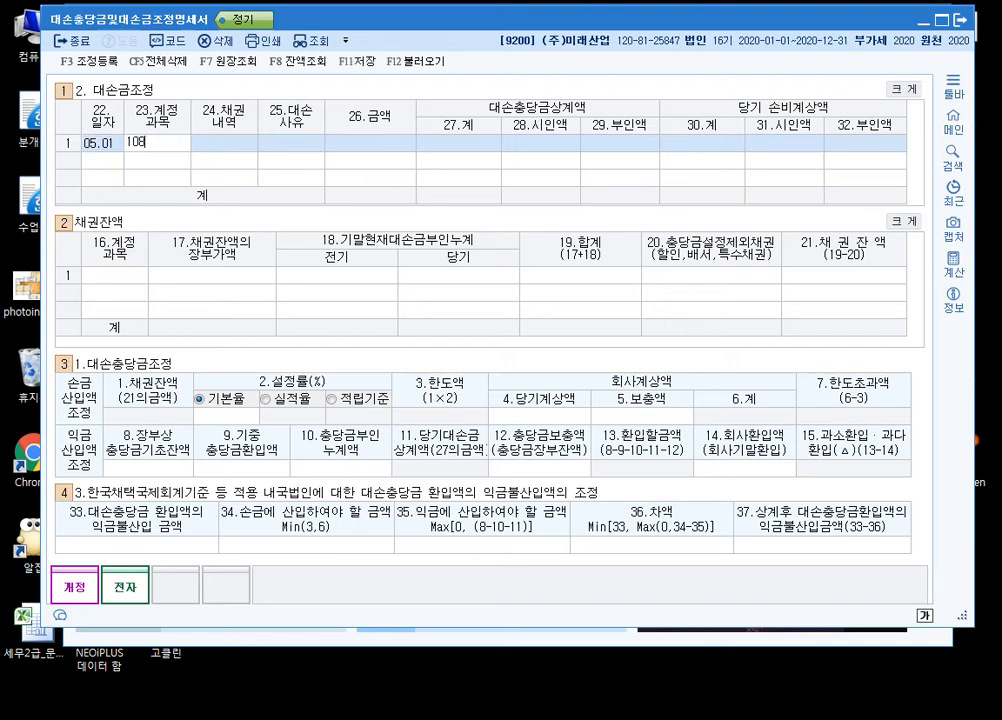
{"action": "key", "text": "Return"}
{"action": "type", "text": "1"}
{"action": "key", "text": "Return"}
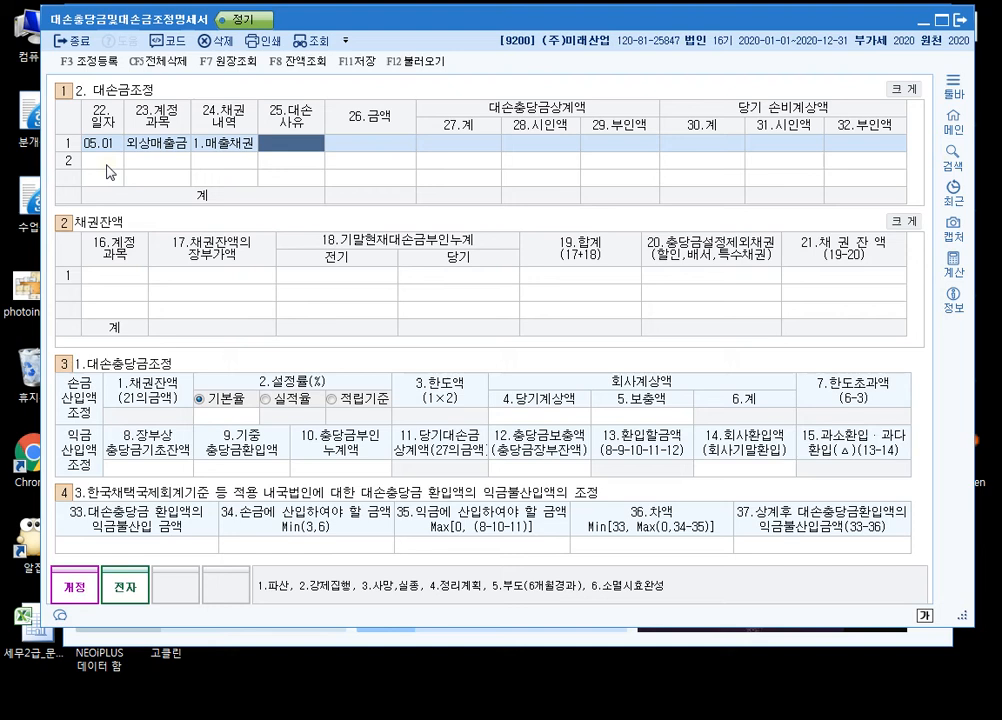
{"action": "type", "text": "5"}
{"action": "key", "text": "Return"}
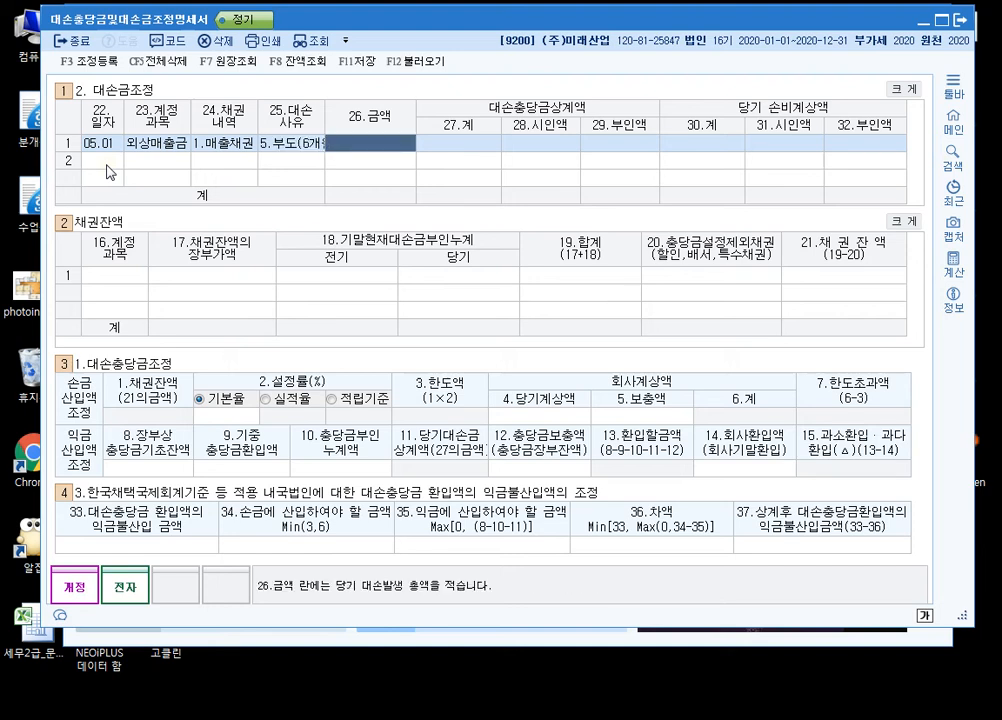
{"action": "type", "text": "1000000"}
{"action": "key", "text": "Return"}
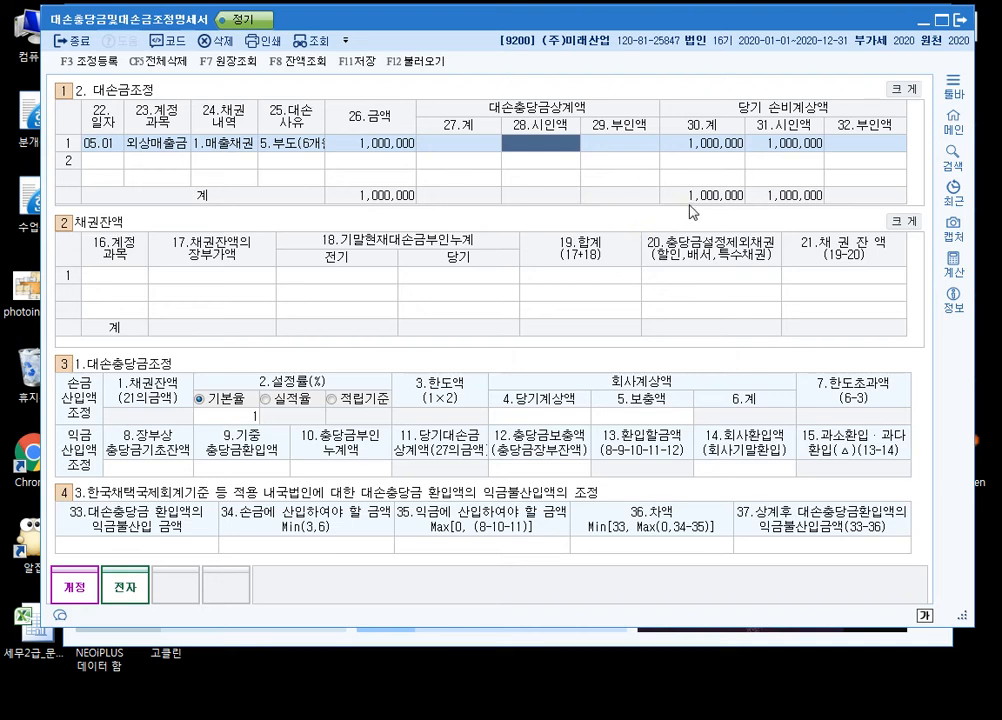
Step: In the 05.01 row, set the 대손충당금상계액 시인액 to 700,000 and the 당기 손비계상액 시인액 to 299,000
{"action": "type", "text": "7"}
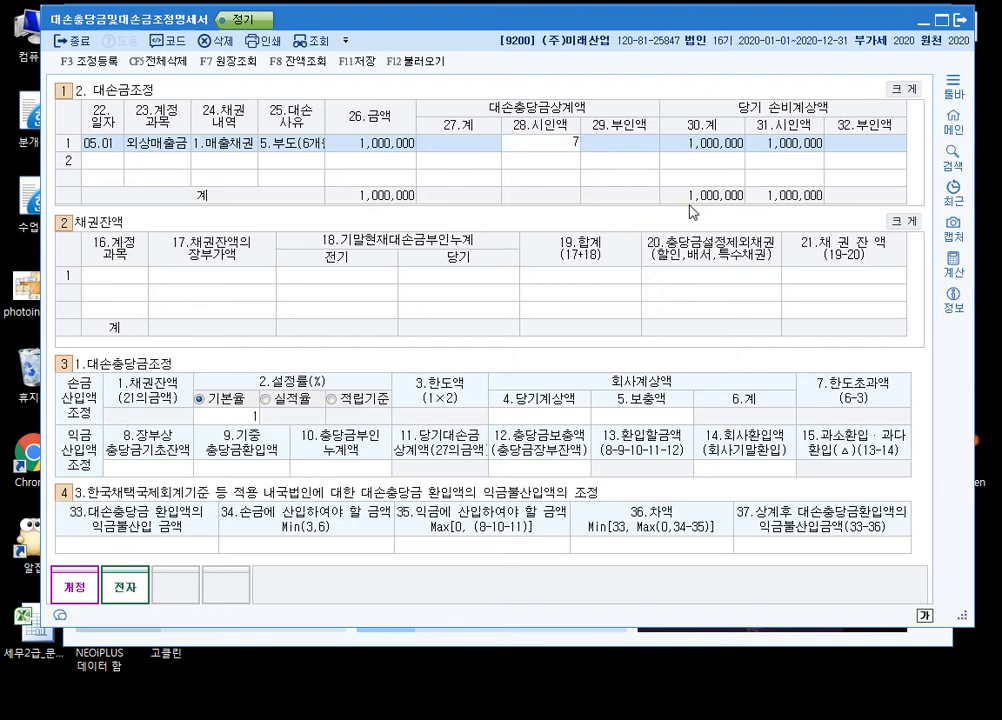
{"action": "type", "text": "00,000"}
{"action": "key", "text": "Return"}
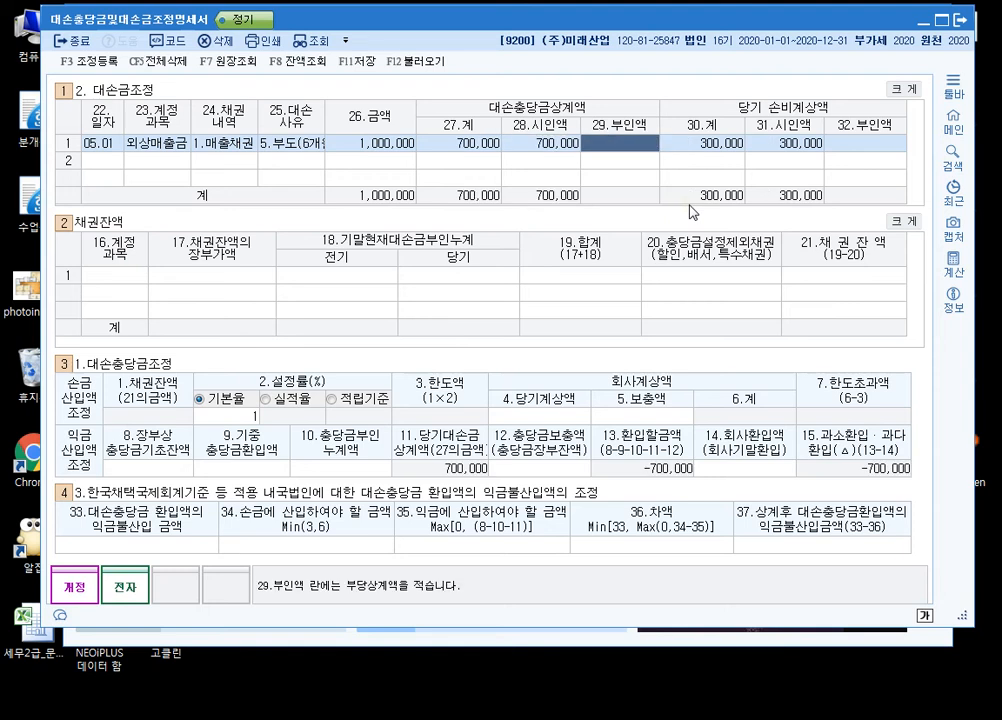
{"action": "key", "text": "Return"}
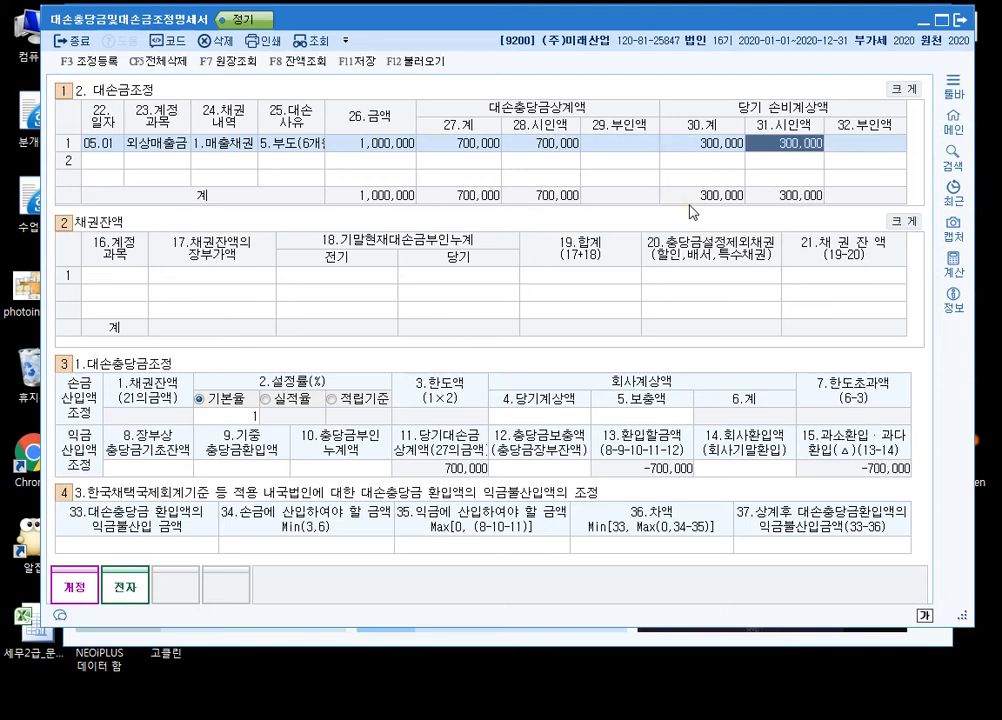
{"action": "type", "text": "299,000"}
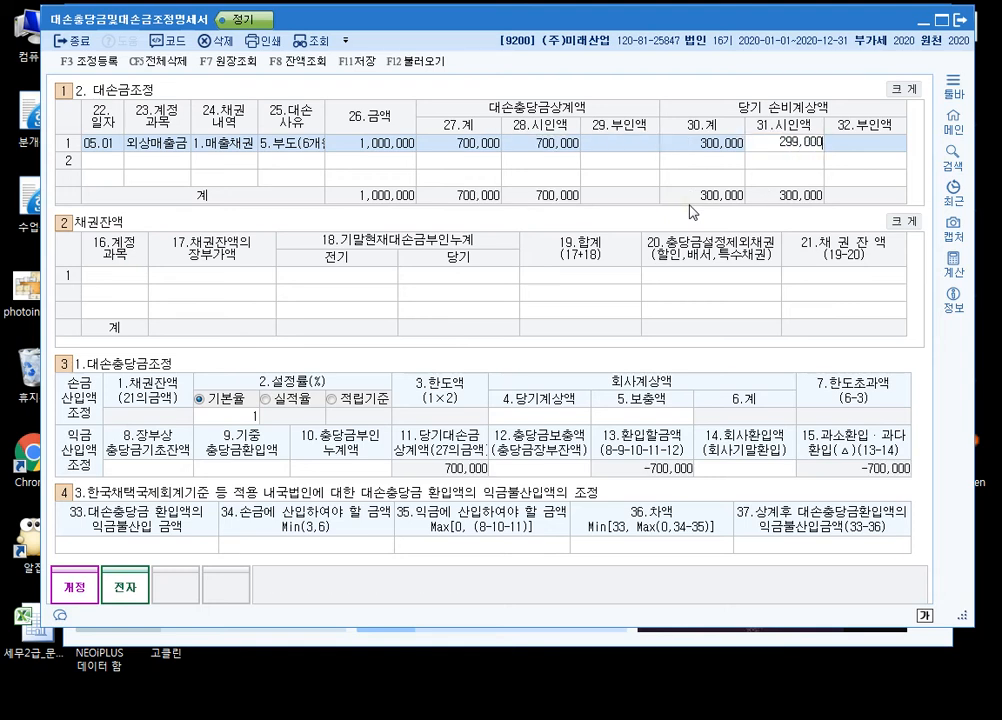
{"action": "key", "text": "Return"}
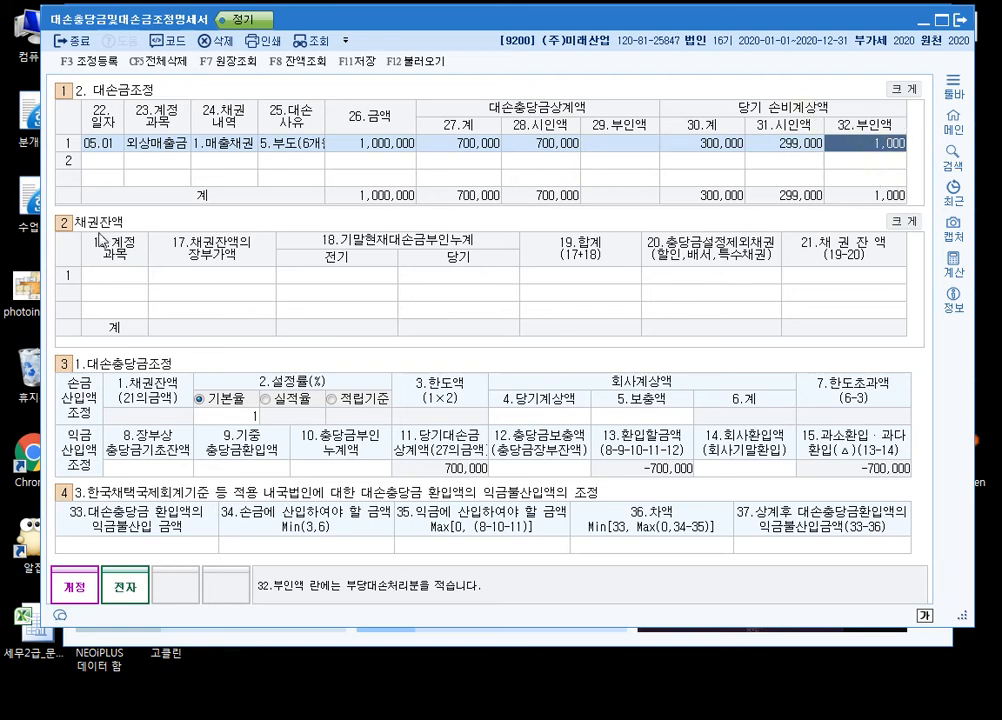
{"action": "key", "text": "Return"}
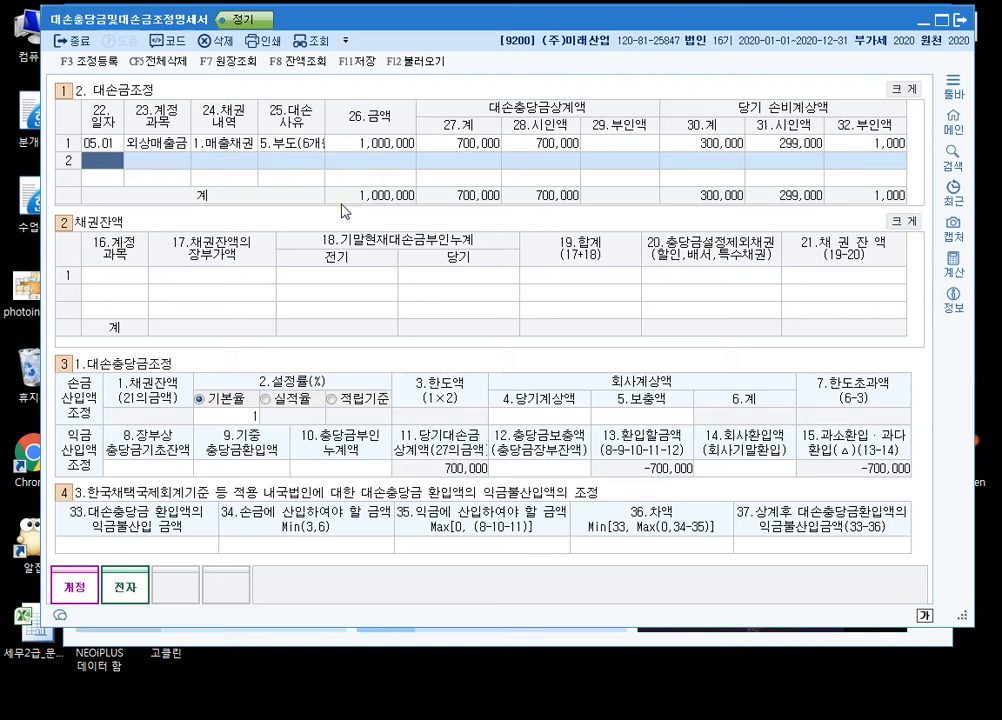
Step: Add a second 대손금조정 row dated 06.01 for account 108 외상매출금, 1.매출채권, reason 5.부도(6개월경과), amount 1,000,000
{"action": "type", "text": "0601"}
{"action": "key", "text": "Return"}
{"action": "type", "text": "108"}
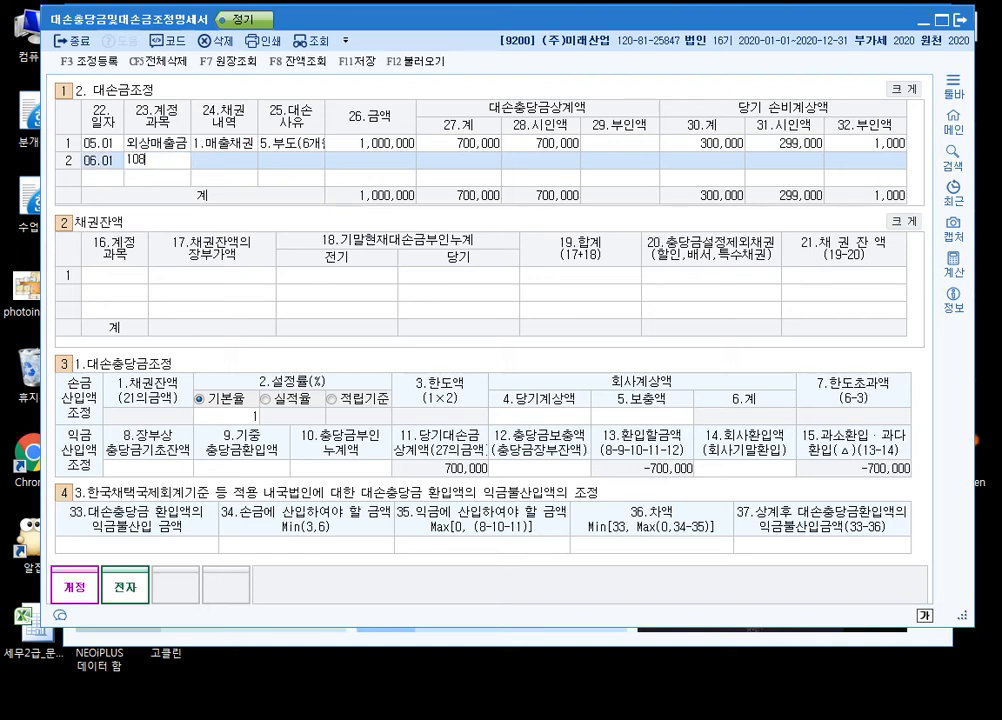
{"action": "key", "text": "Return"}
{"action": "type", "text": "1"}
{"action": "key", "text": "Return"}
{"action": "type", "text": "5"}
{"action": "key", "text": "Return"}
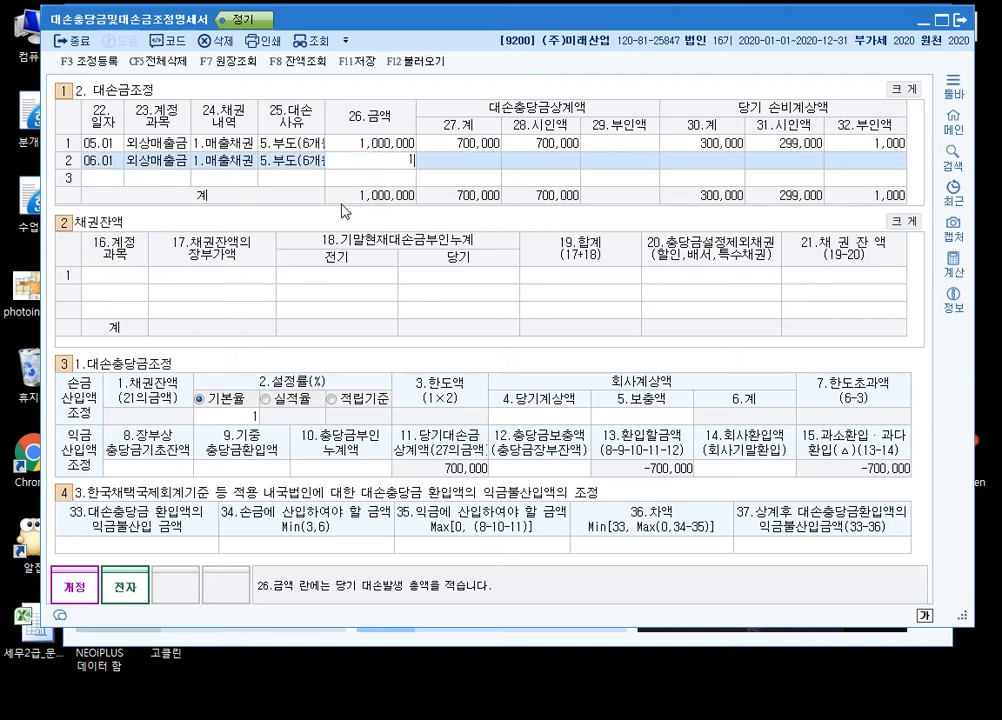
{"action": "type", "text": "1000000"}
{"action": "key", "text": "Return"}
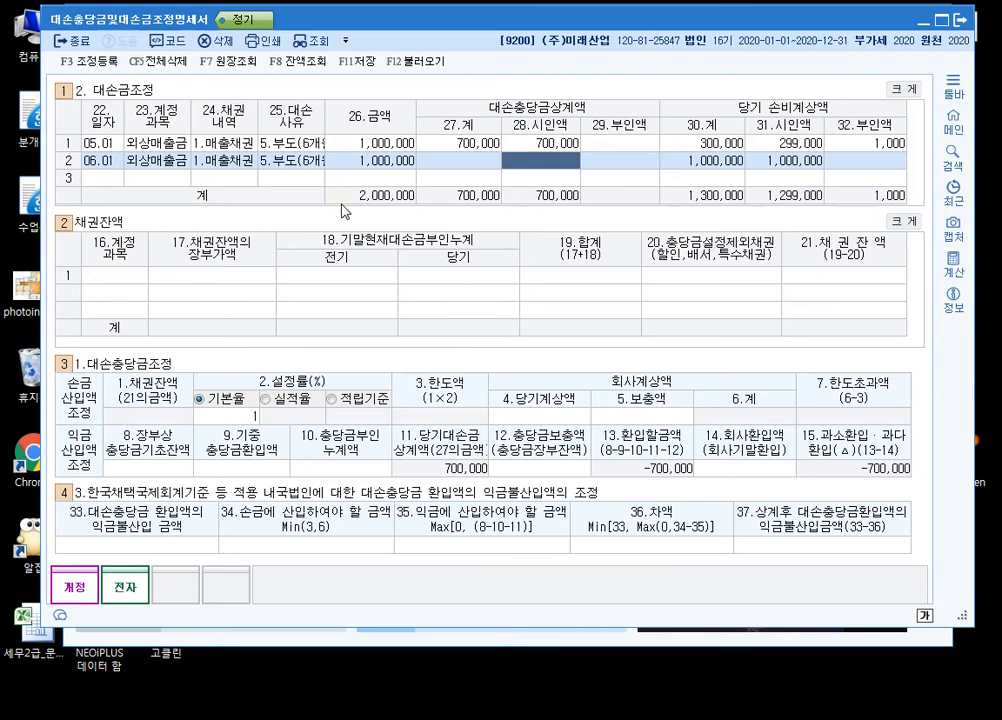
Step: In the 06.01 row, set the 대손충당금상계액 시인액 to 999,000 and its 부인액 to 1,000
{"action": "type", "text": "9990000"}
{"action": "key", "text": "Return"}
{"action": "type", "text": "1000"}
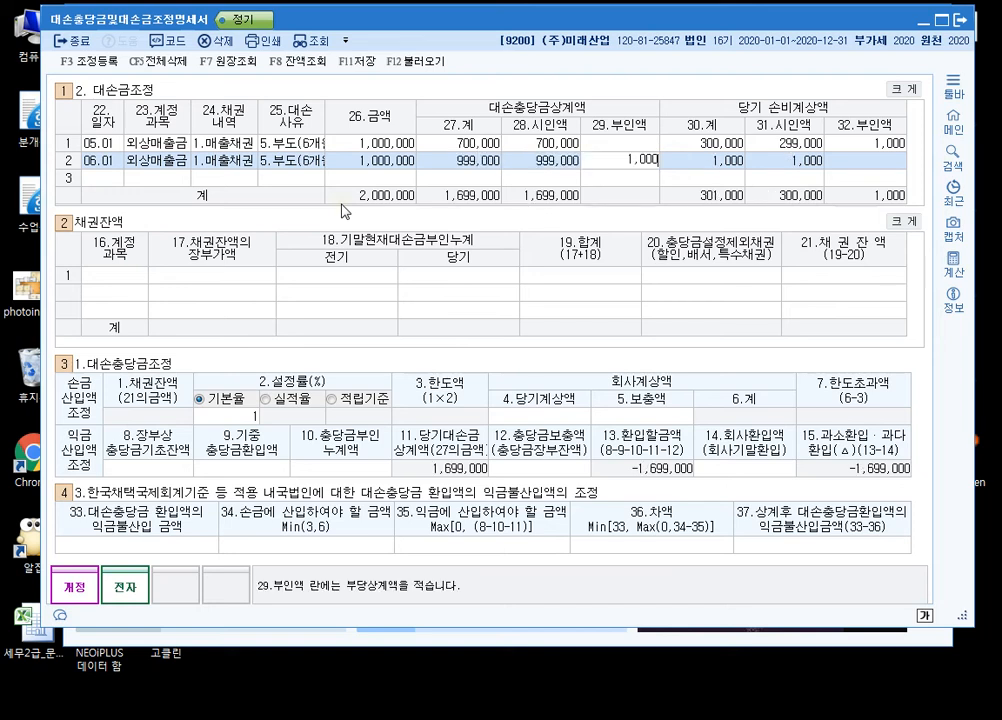
{"action": "key", "text": "Return"}
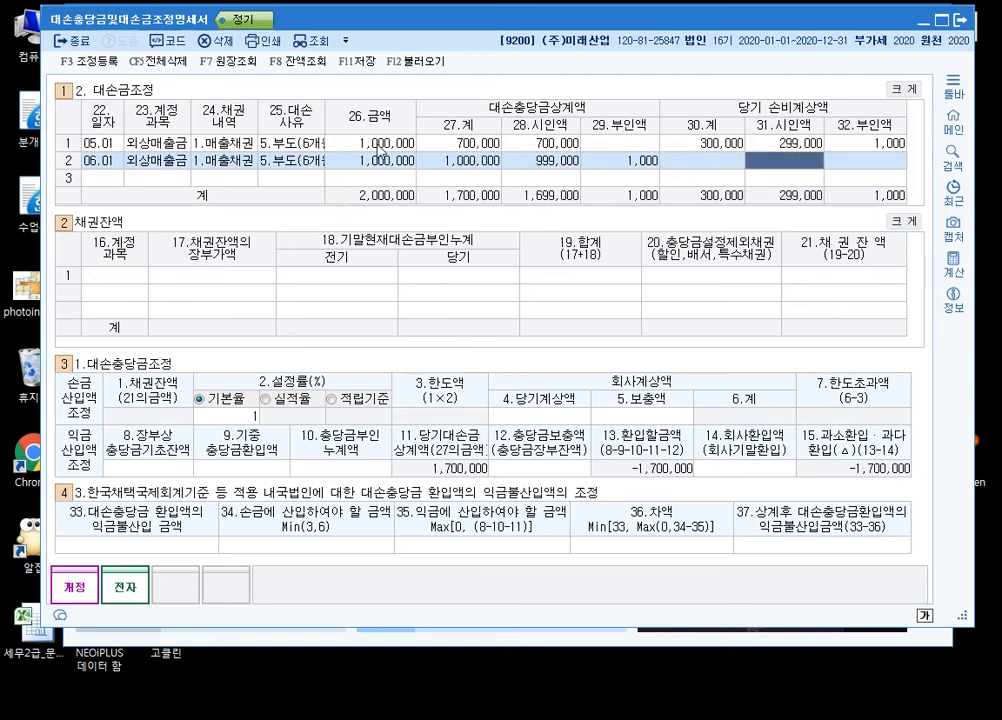
{"action": "left_click", "coordinate": [540, 143]}
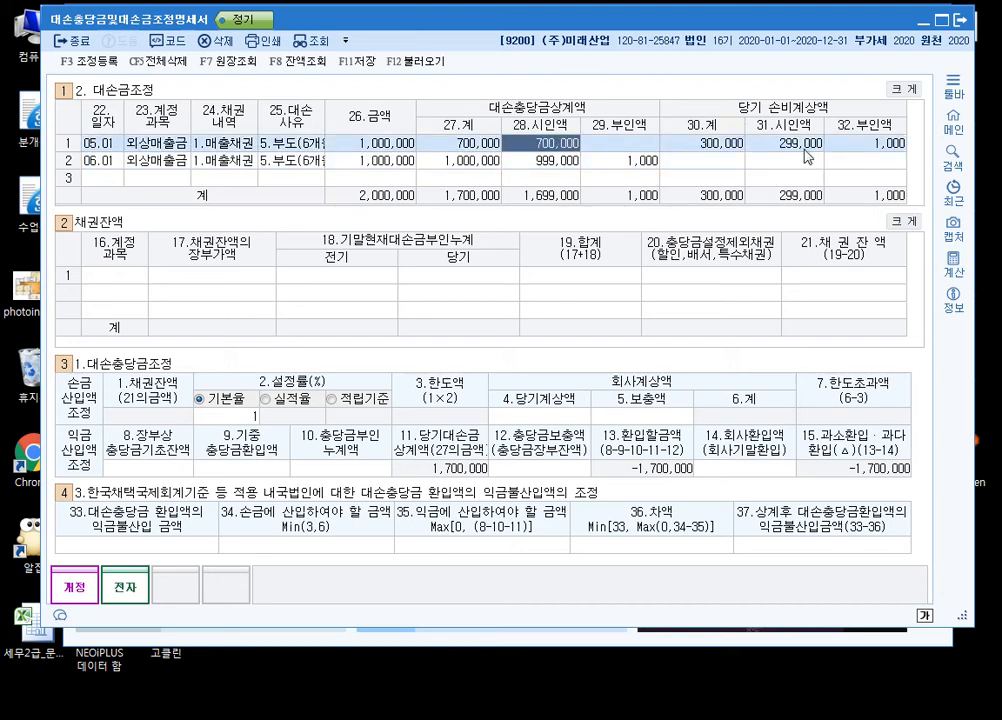
{"action": "left_click", "coordinate": [804, 145]}
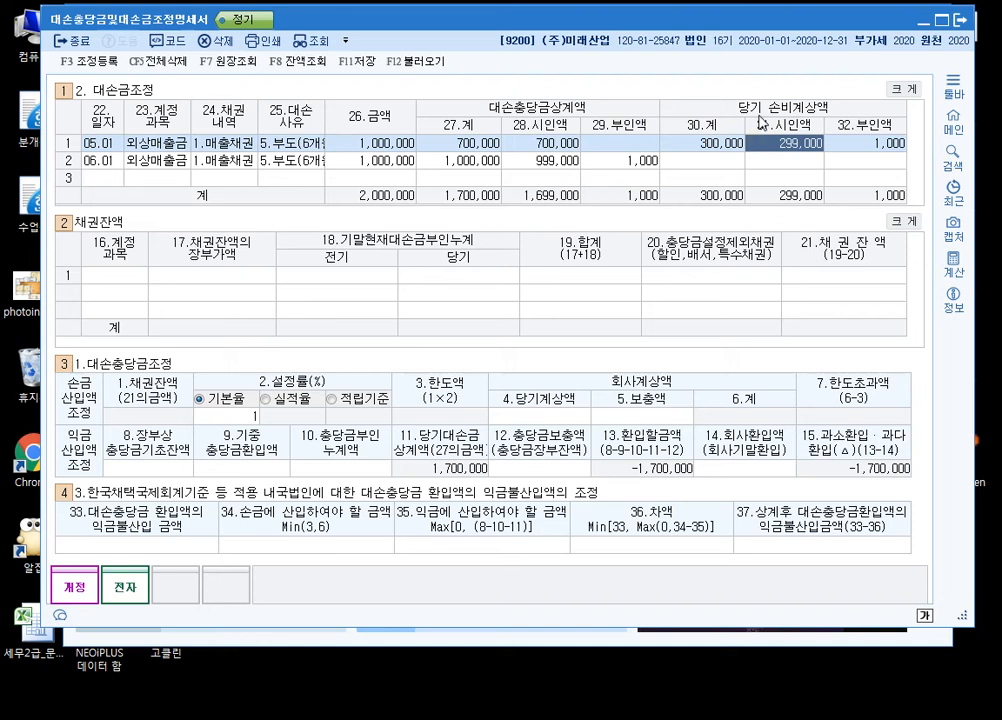
{"action": "left_click", "coordinate": [846, 149]}
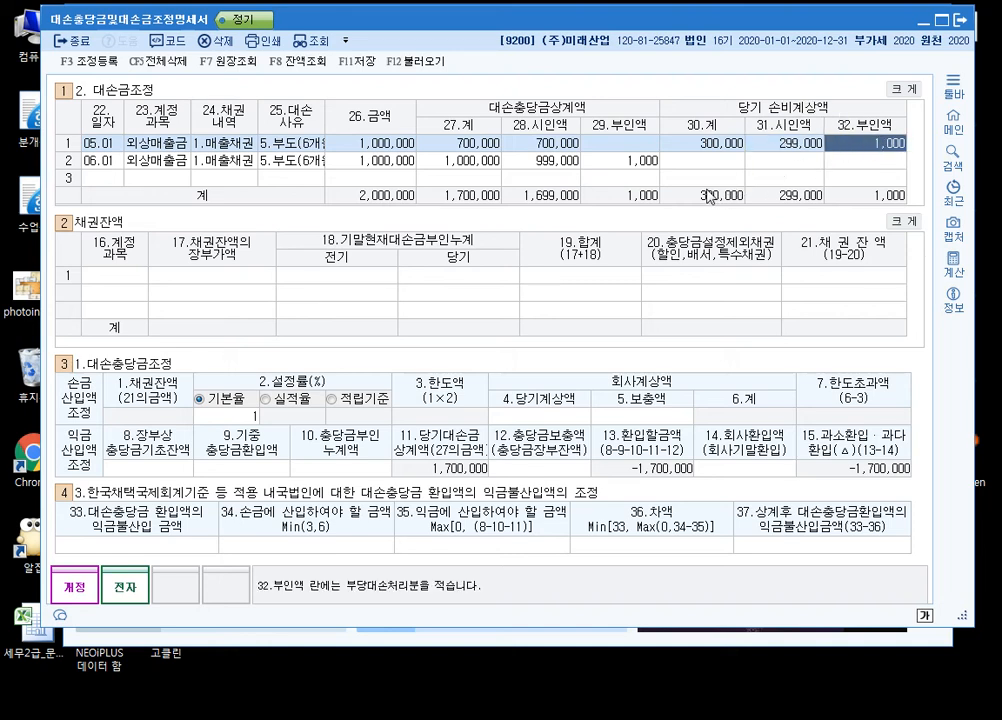
{"action": "left_click", "coordinate": [566, 150]}
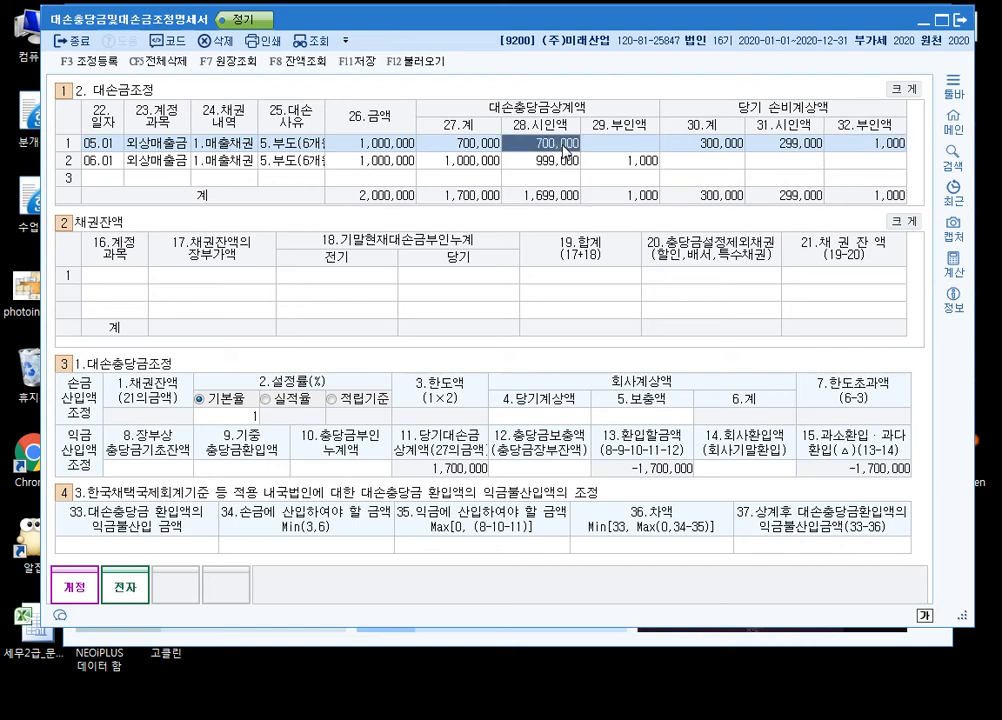
Step: Review the 시인액 entries in the 05.01 and 06.01 rows and view the account ledger for 0108 외상매출금
{"action": "left_click", "coordinate": [794, 149]}
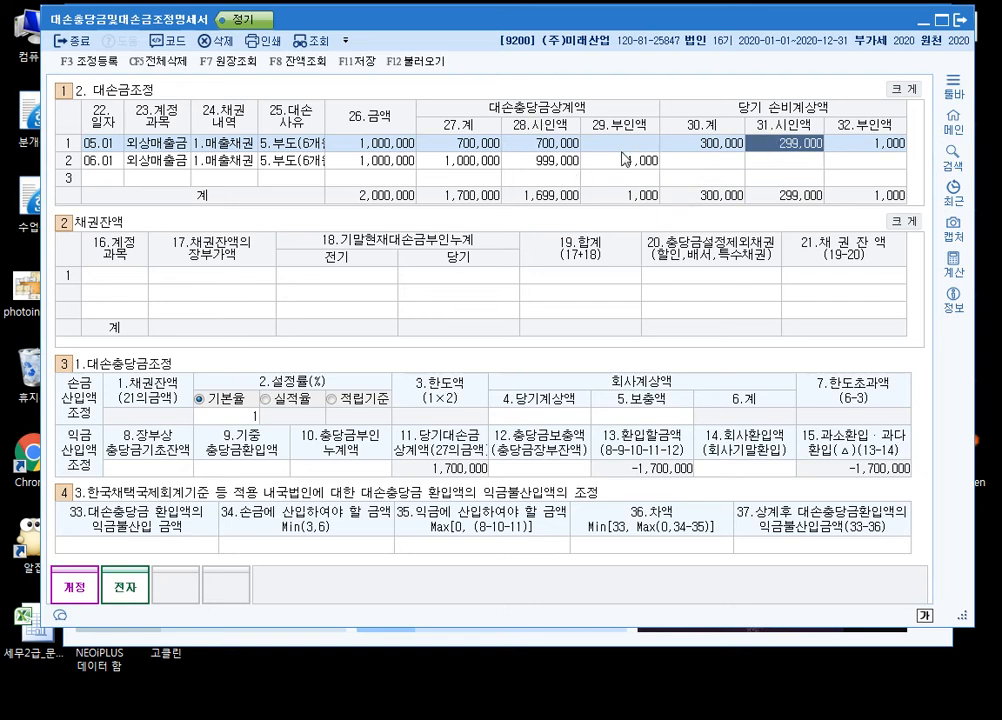
{"action": "left_click", "coordinate": [540, 142]}
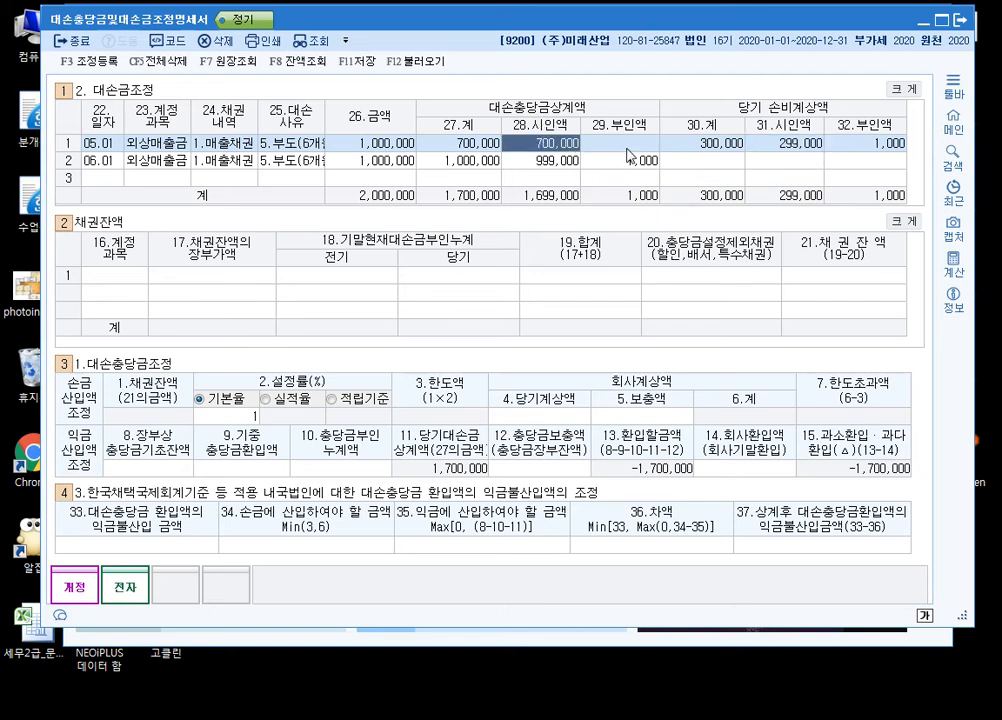
{"action": "left_click", "coordinate": [528, 160]}
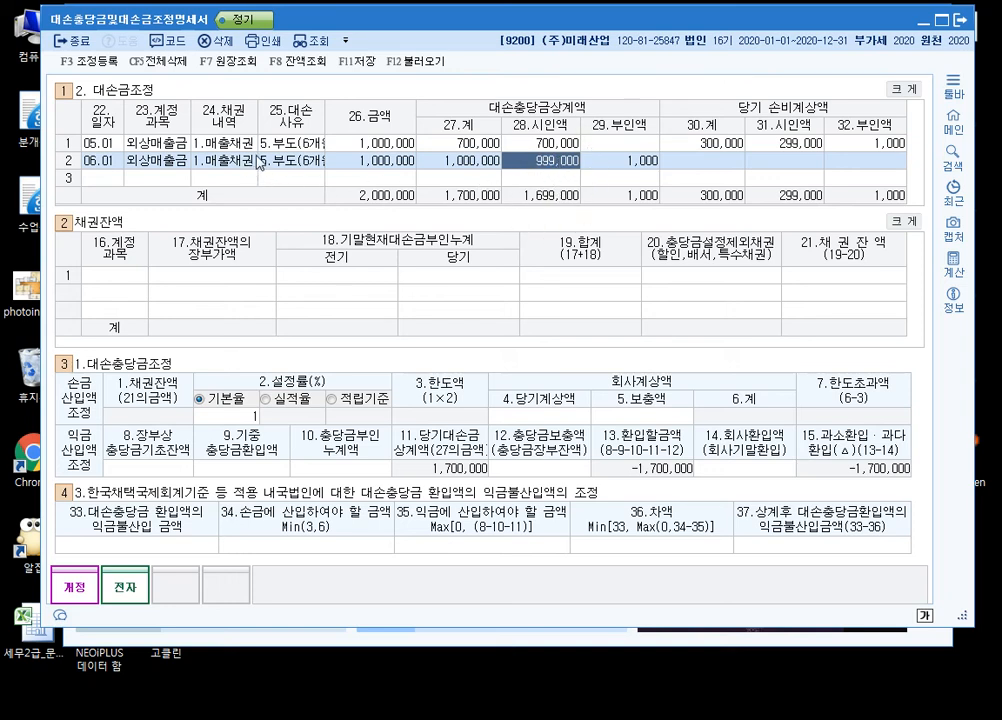
{"action": "left_click", "coordinate": [244, 66]}
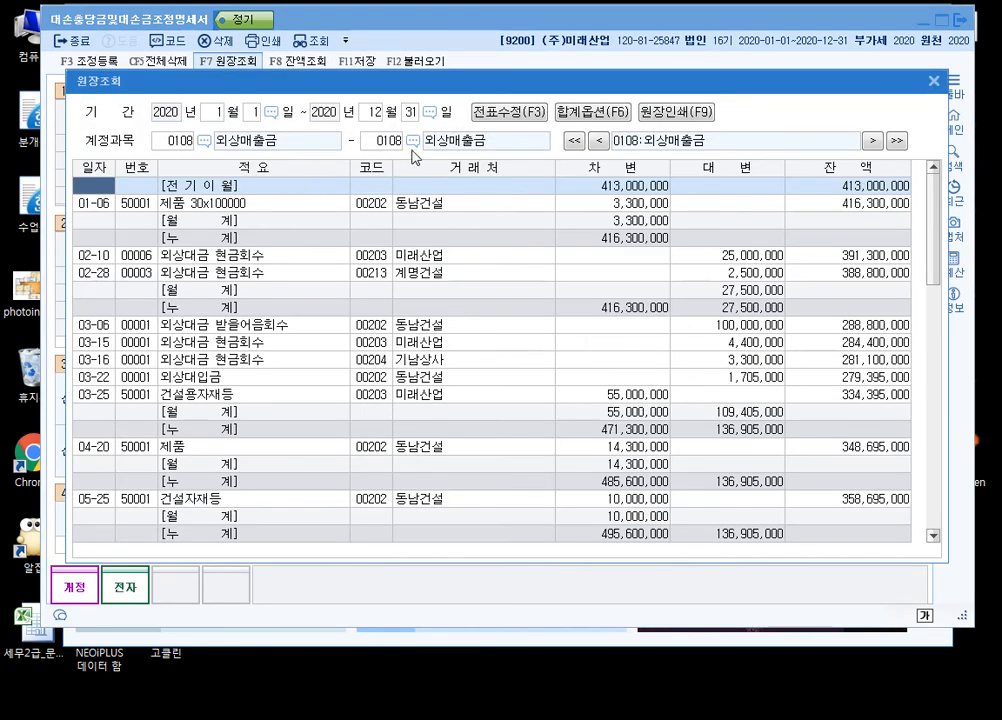
{"action": "left_click", "coordinate": [934, 83]}
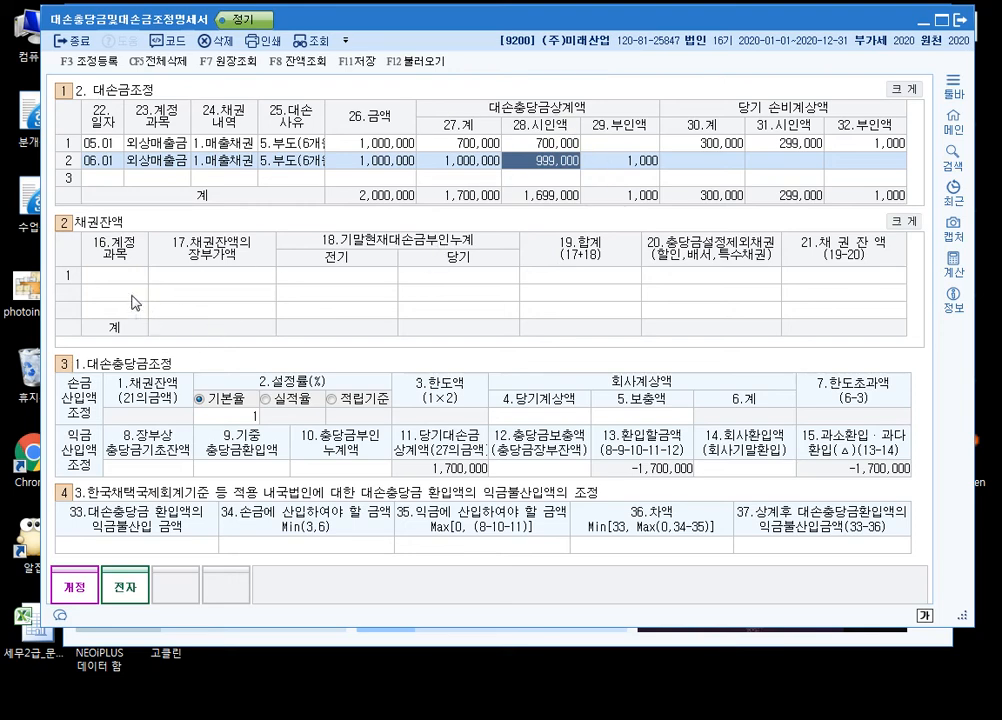
Step: With K-Screen Pen, frame the 채권잔액 section in red and label its 계정과목 and 장부가액 columns "당기말 회계상 채권잔액"
{"action": "key", "text": "ctrl+F1"}
{"action": "mouse_move", "coordinate": [53, 210]}
{"action": "left_mouse_down"}
{"action": "mouse_move", "coordinate": [56, 239]}
{"action": "mouse_move", "coordinate": [430, 345]}
{"action": "mouse_move", "coordinate": [937, 357]}
{"action": "left_mouse_up"}
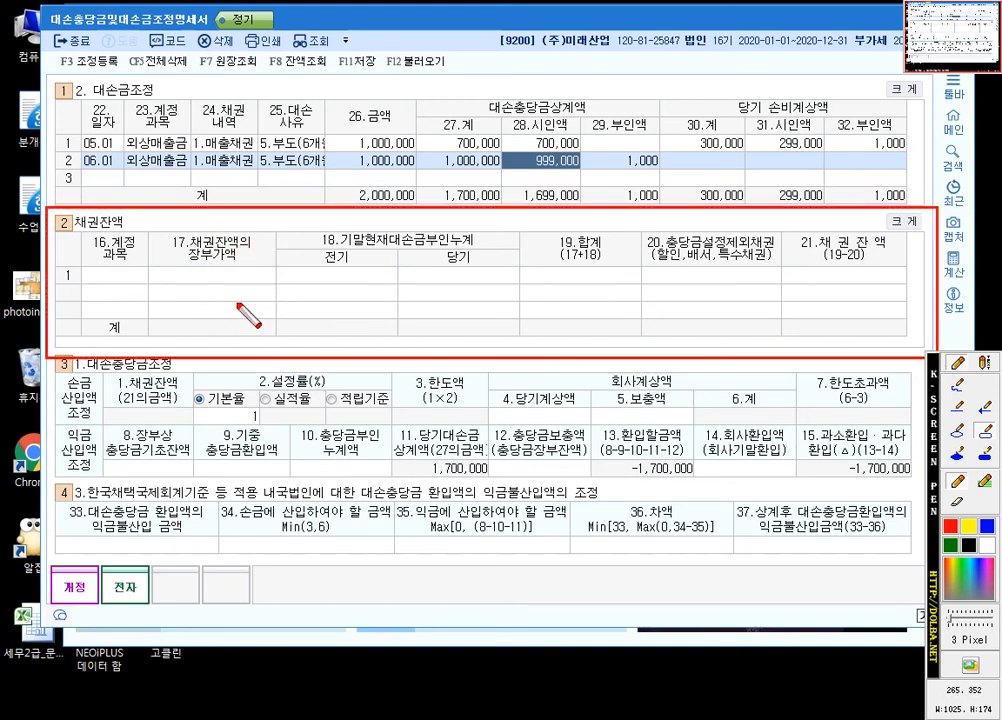
{"action": "left_click", "coordinate": [986, 364]}
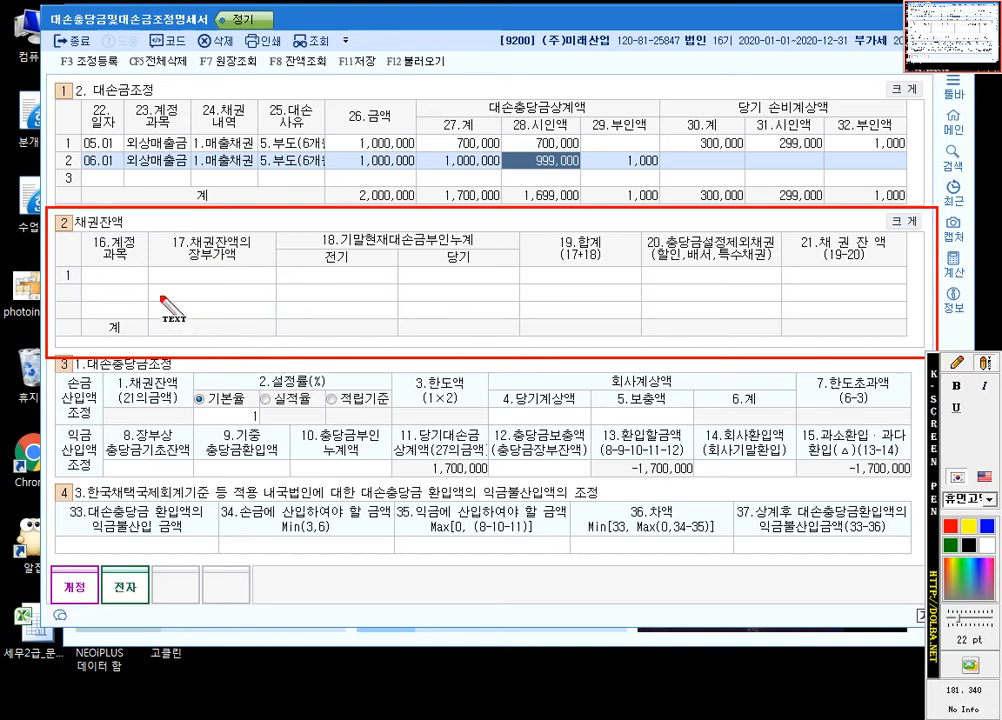
{"action": "type", "text": "r"}
{"action": "key", "text": "BackSpace"}
{"action": "type", "text": "당기말"}
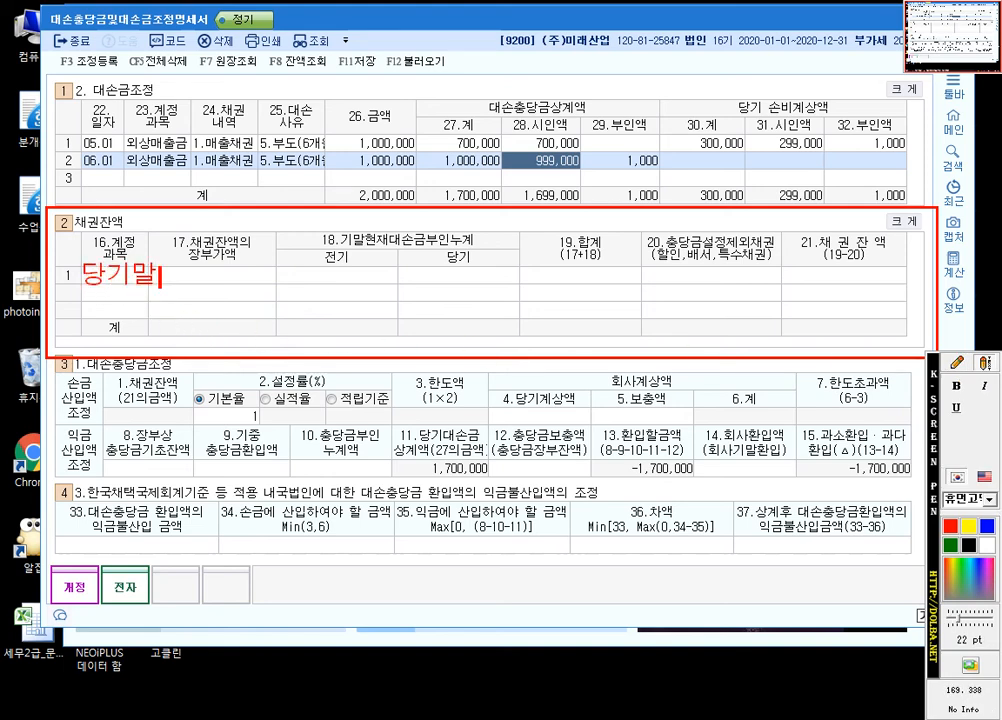
{"action": "type", "text": " 회계상 장ㅂ"}
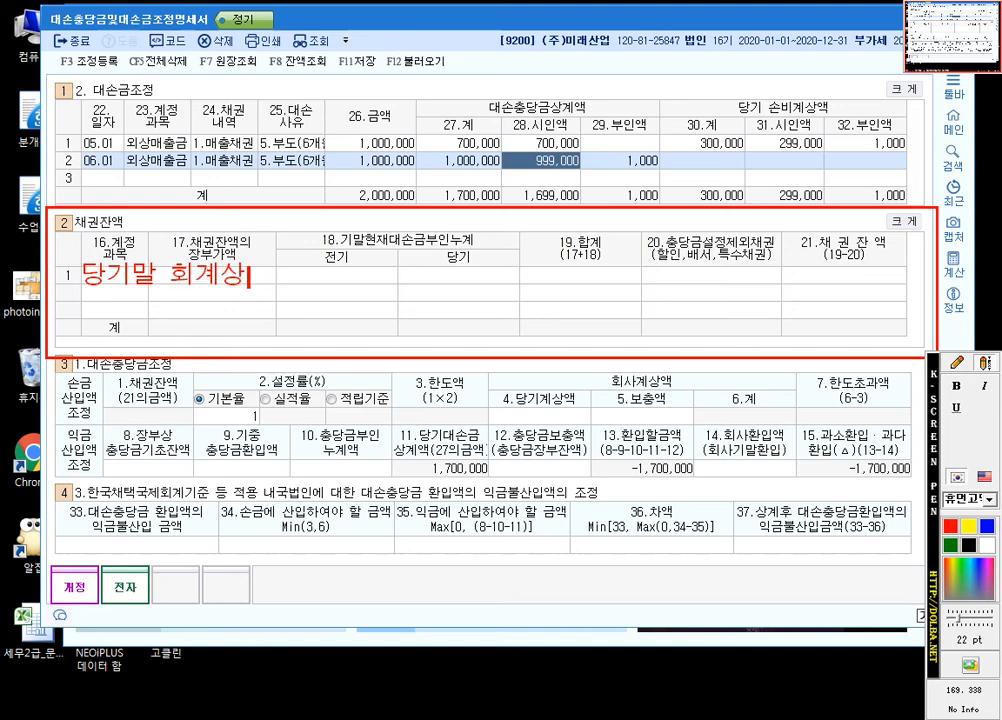
{"action": "key", "text": "BackSpace"}
{"action": "key", "text": "BackSpace"}
{"action": "key", "text": "BackSpace"}
{"action": "key", "text": "Return"}
{"action": "type", "text": "채권"}
{"action": "key", "text": "Escape"}
{"action": "type", "text": "잔액"}
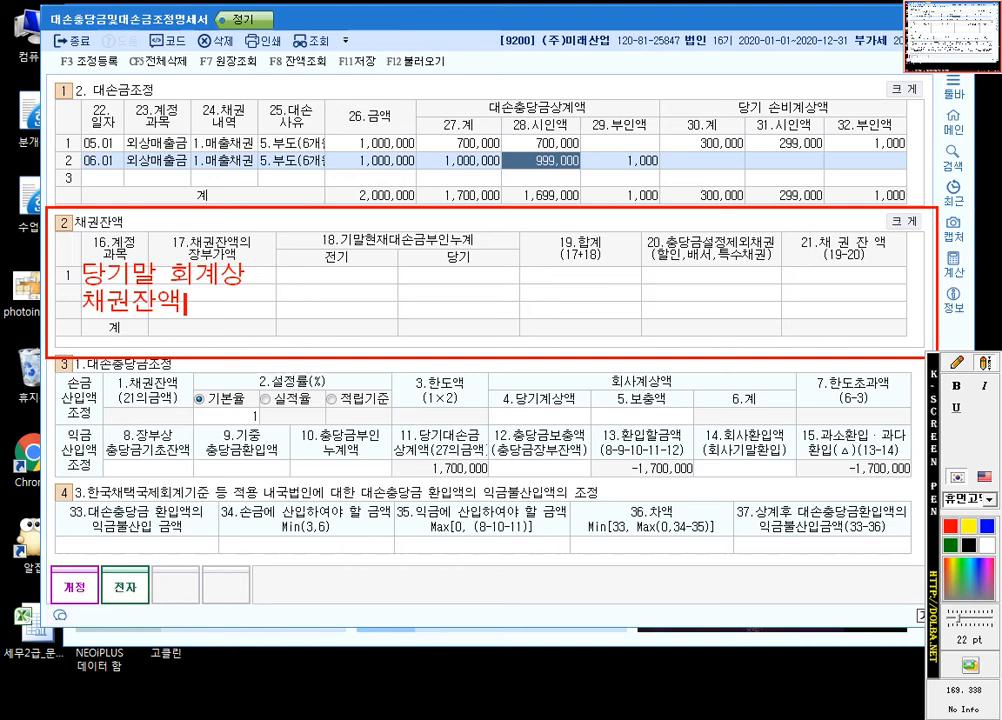
Step: Frame the 19.합계 column of the 채권잔액 section in red and label it "세법상 채권잔액"
{"action": "left_click", "coordinate": [987, 362]}
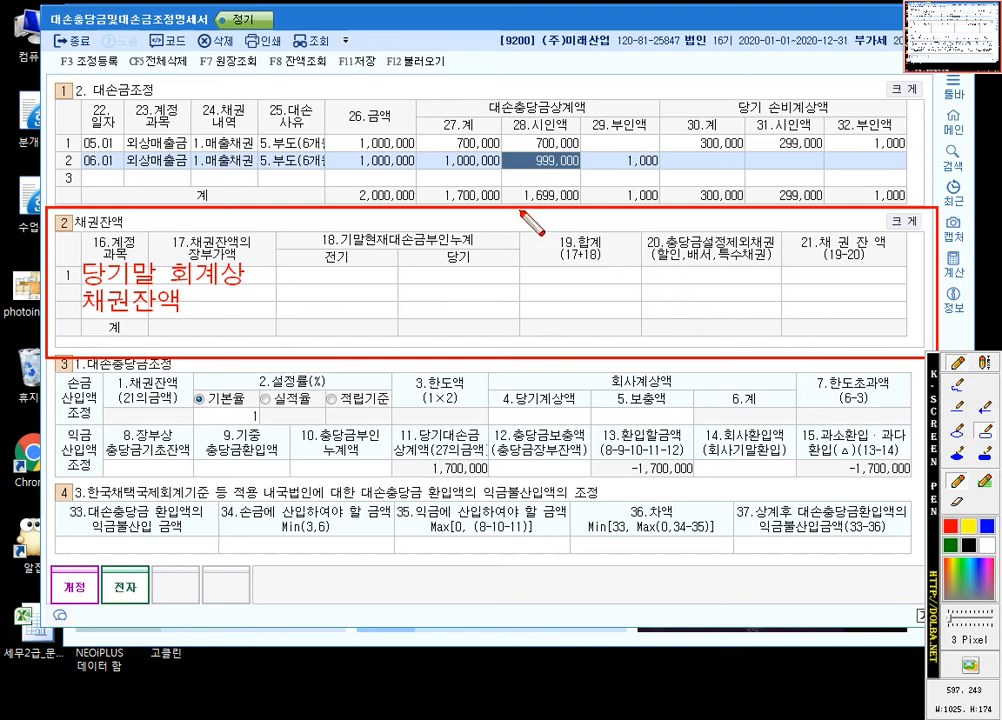
{"action": "left_click_drag", "start_coordinate": [520, 209], "coordinate": [648, 364]}
{"action": "left_click", "coordinate": [984, 363]}
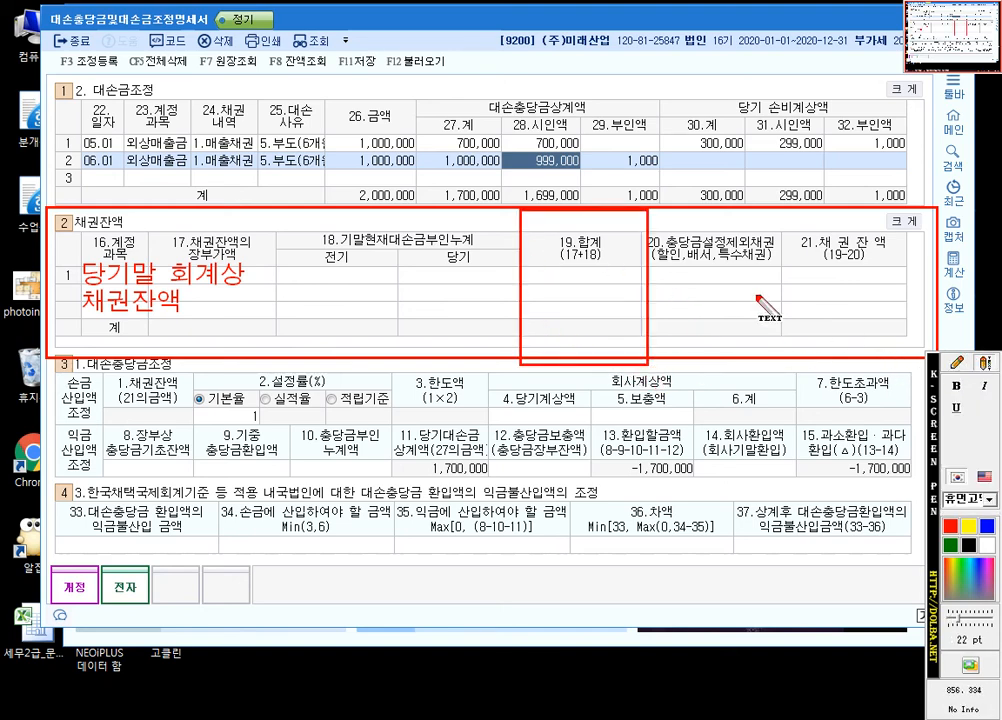
{"action": "left_click", "coordinate": [526, 228]}
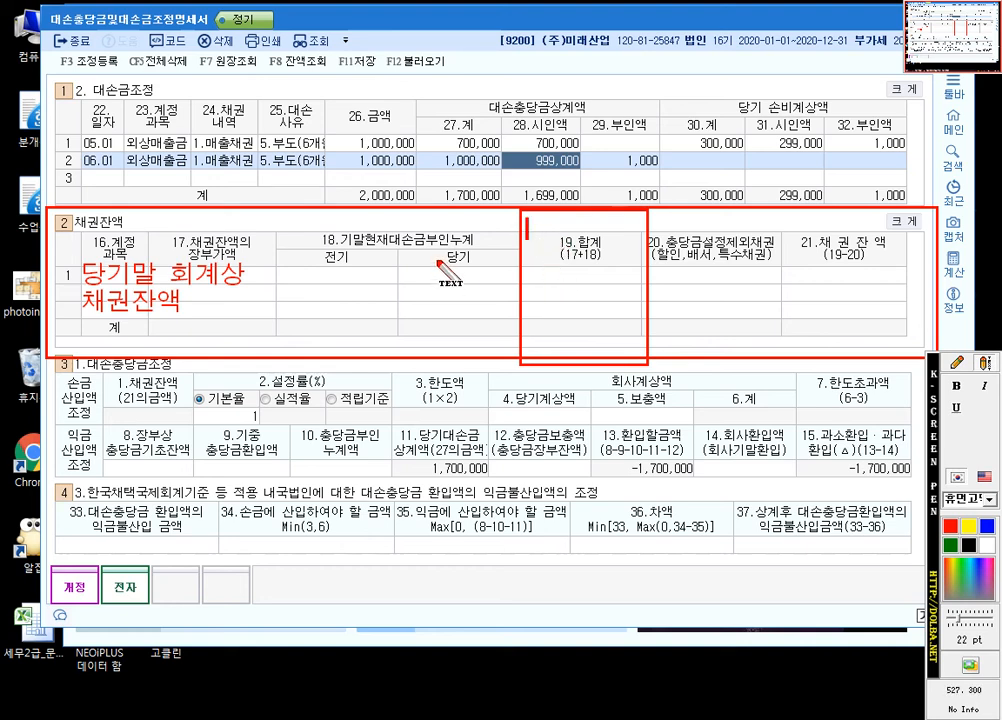
{"action": "left_click", "coordinate": [529, 270]}
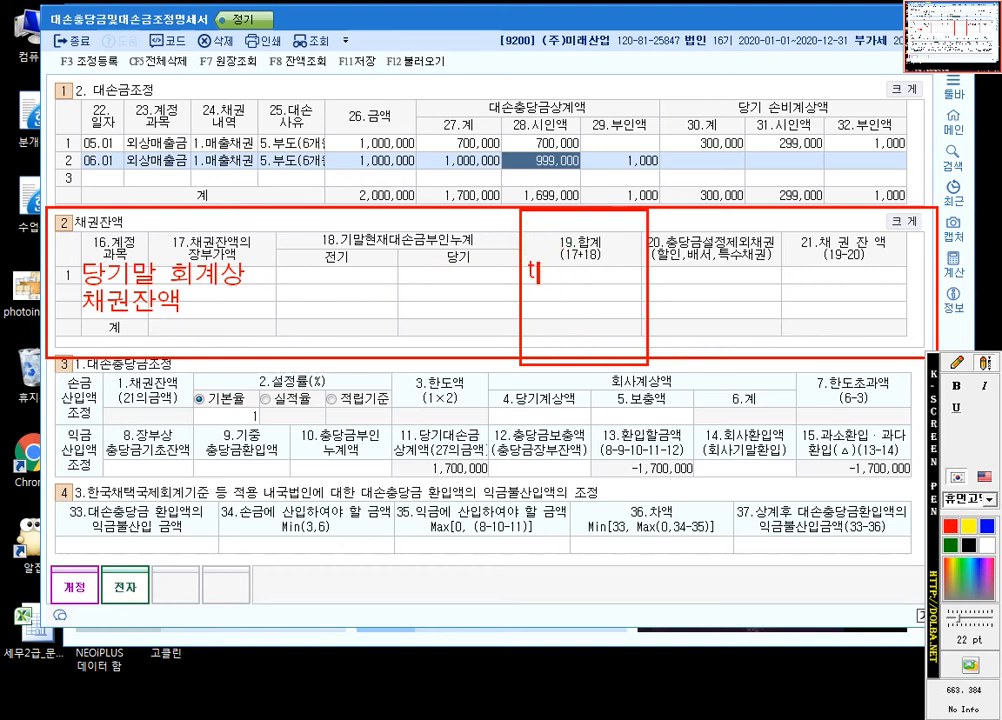
{"action": "type", "text": "셉"}
{"action": "type", "text": "상 "}
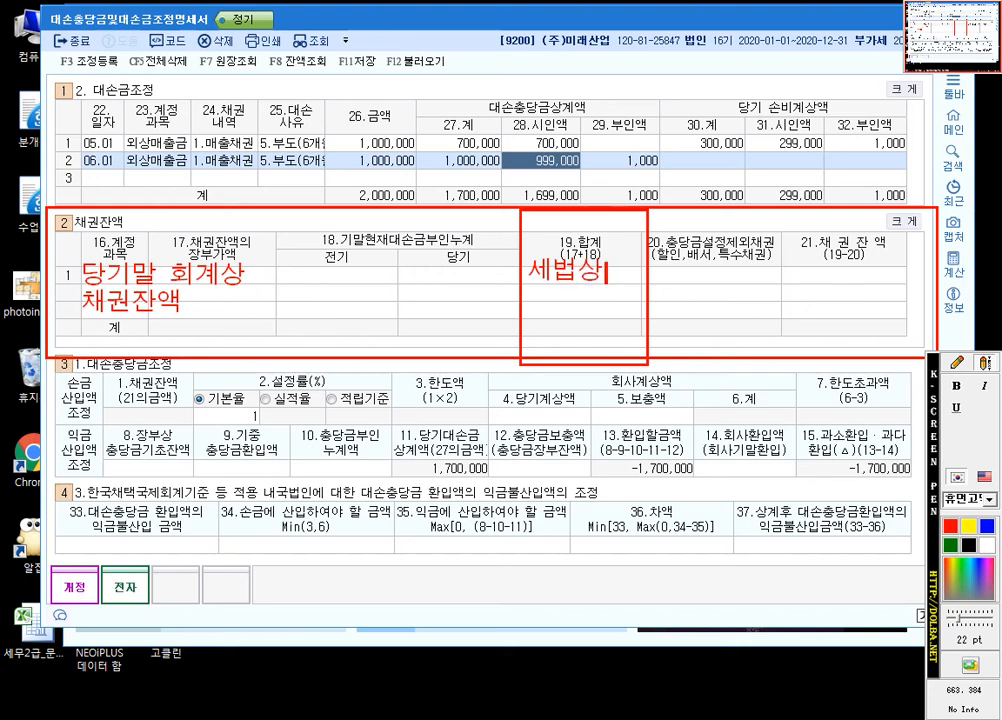
{"action": "type", "text": "채권잔ㅇ"}
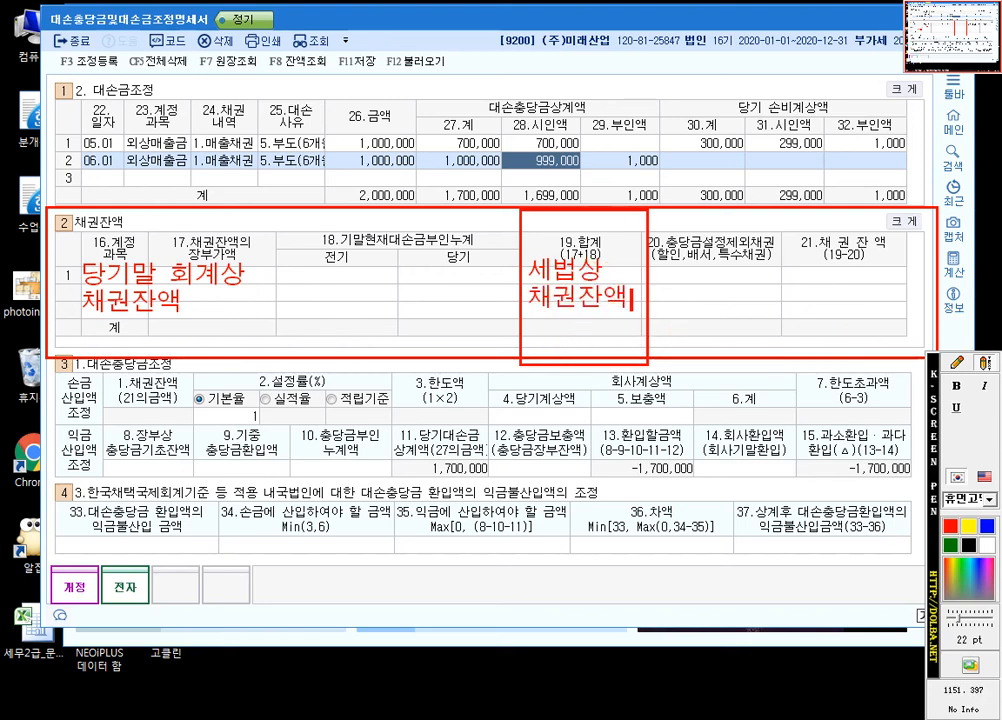
Step: Frame the 21.채권잔액 column in red and label it "세법상 대손충당금 설정 채권잔액"
{"action": "left_click", "coordinate": [955, 364]}
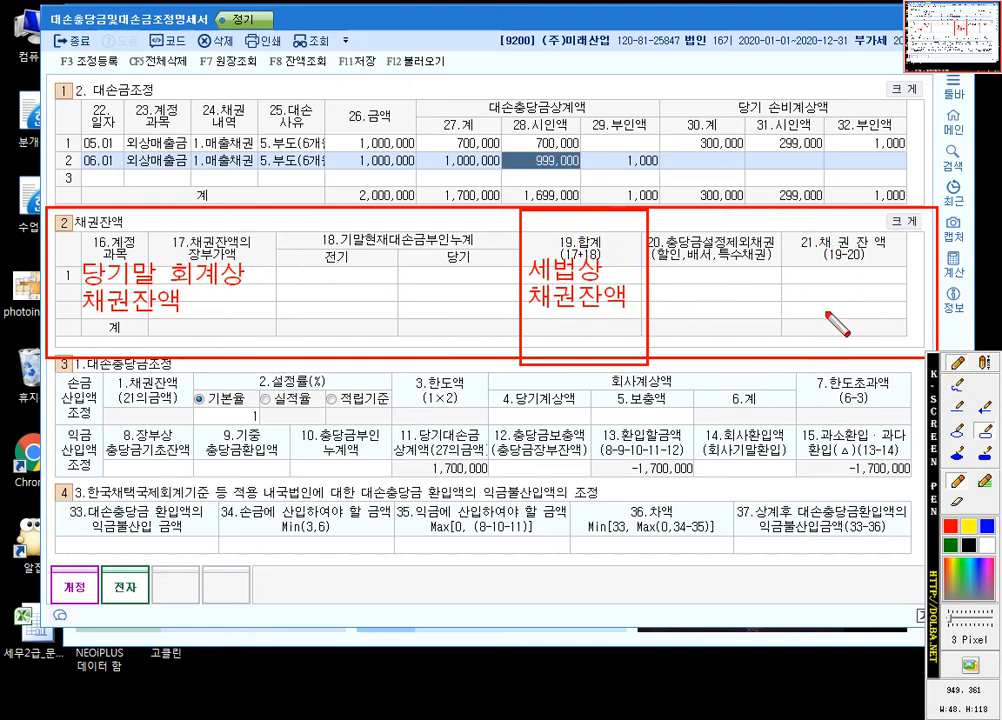
{"action": "left_click_drag", "start_coordinate": [783, 209], "coordinate": [922, 363]}
{"action": "left_click", "coordinate": [987, 365]}
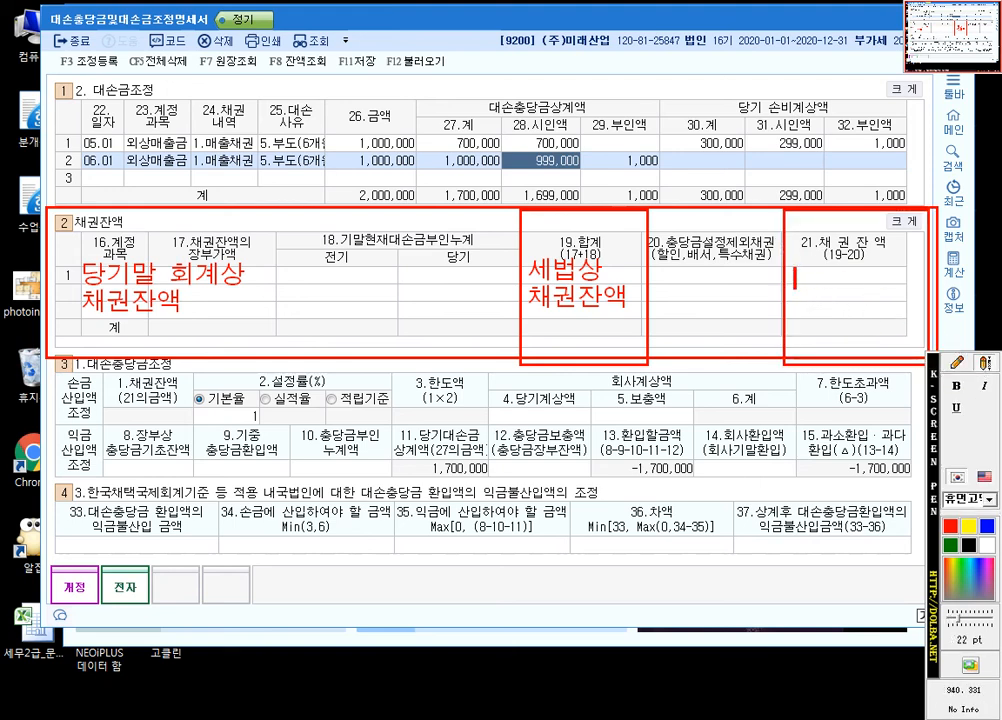
{"action": "type", "text": "세법상"}
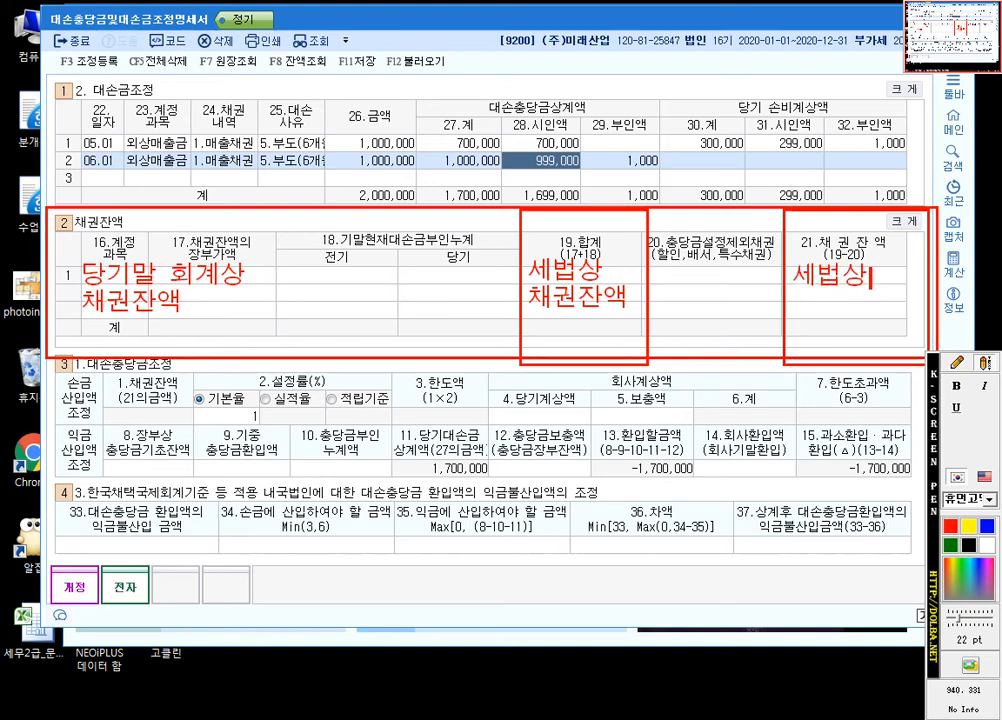
{"action": "key", "text": "Return"}
{"action": "type", "text": "대손충"}
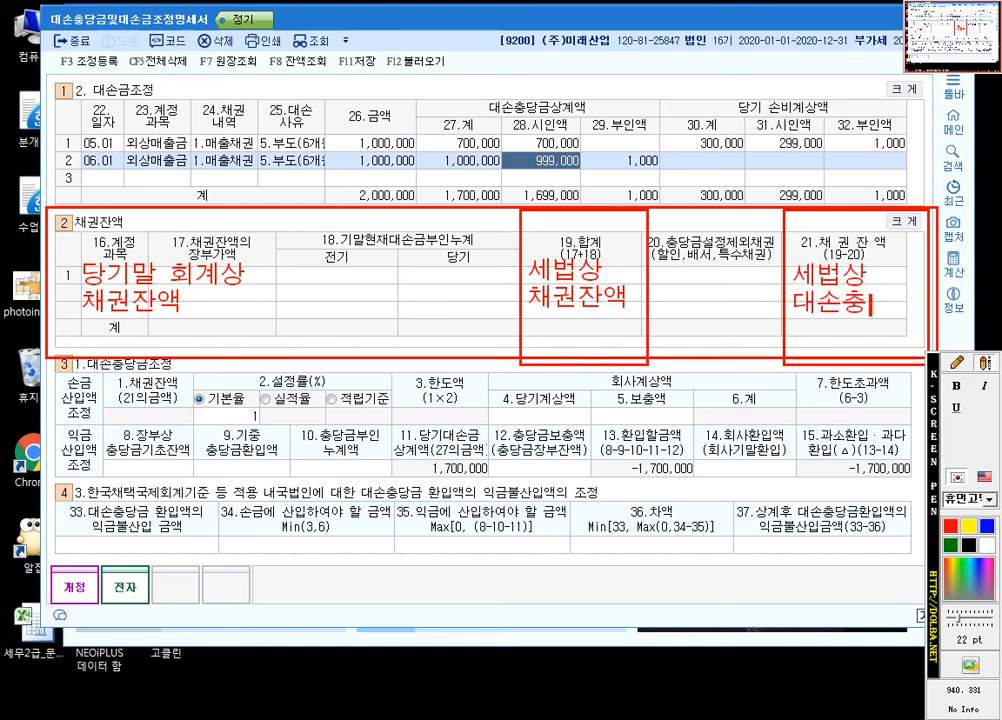
{"action": "type", "text": "당그"}
{"action": "type", "text": "설"}
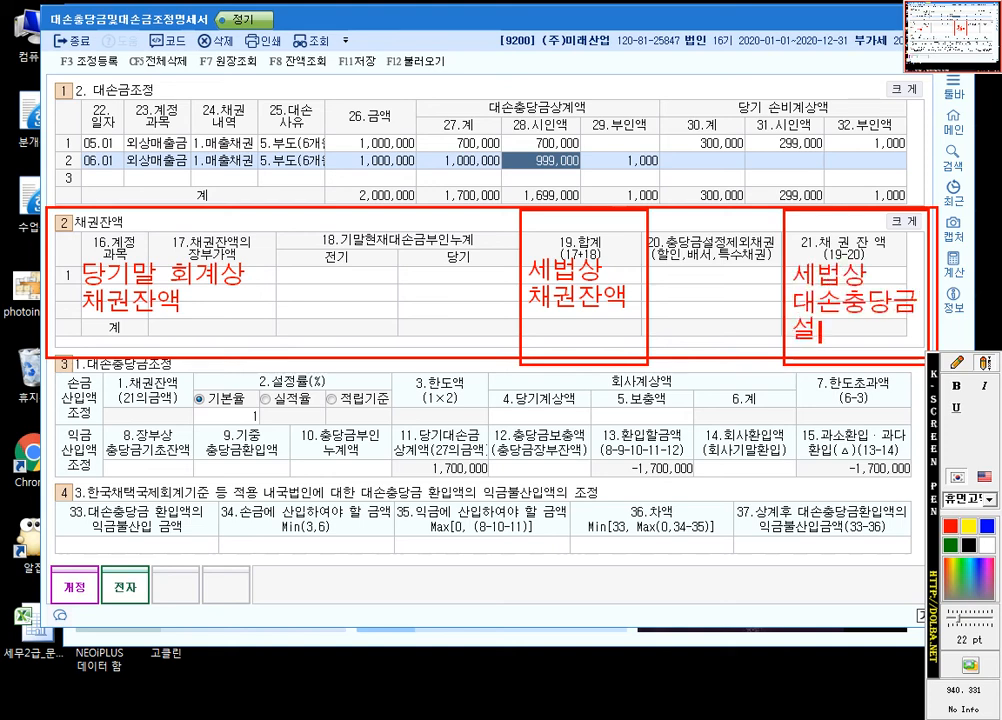
{"action": "type", "text": "정 채권자"}
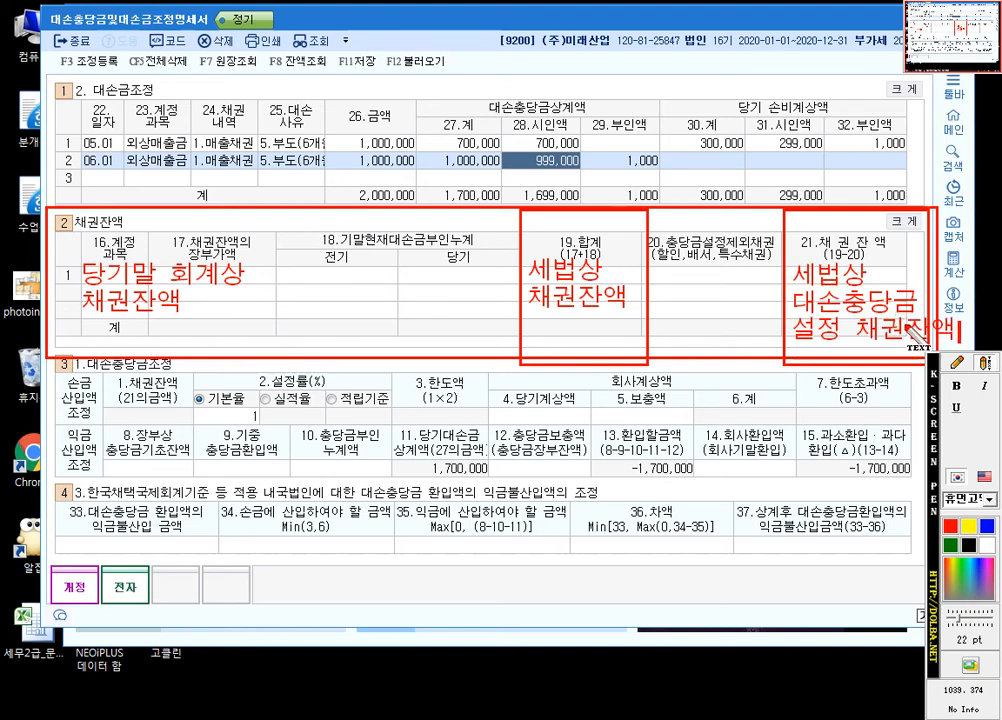
Step: Draw a red arrow from the 21.채권잔액 column to the 1.채권잔액 field, and clear all screen annotations
{"action": "left_click", "coordinate": [959, 363]}
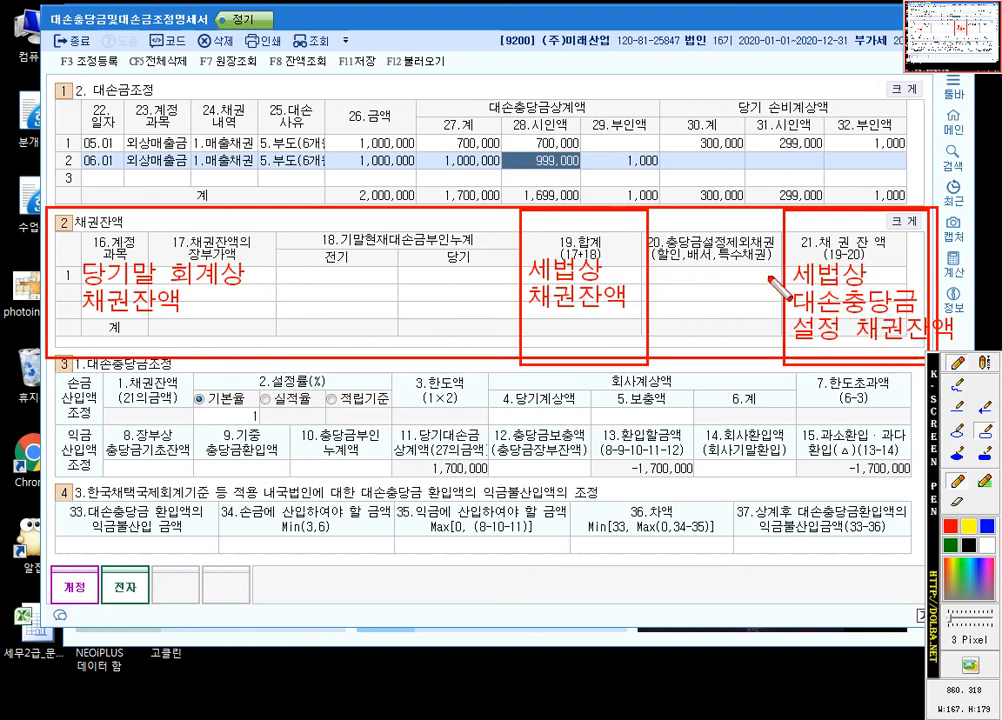
{"action": "left_click", "coordinate": [982, 406]}
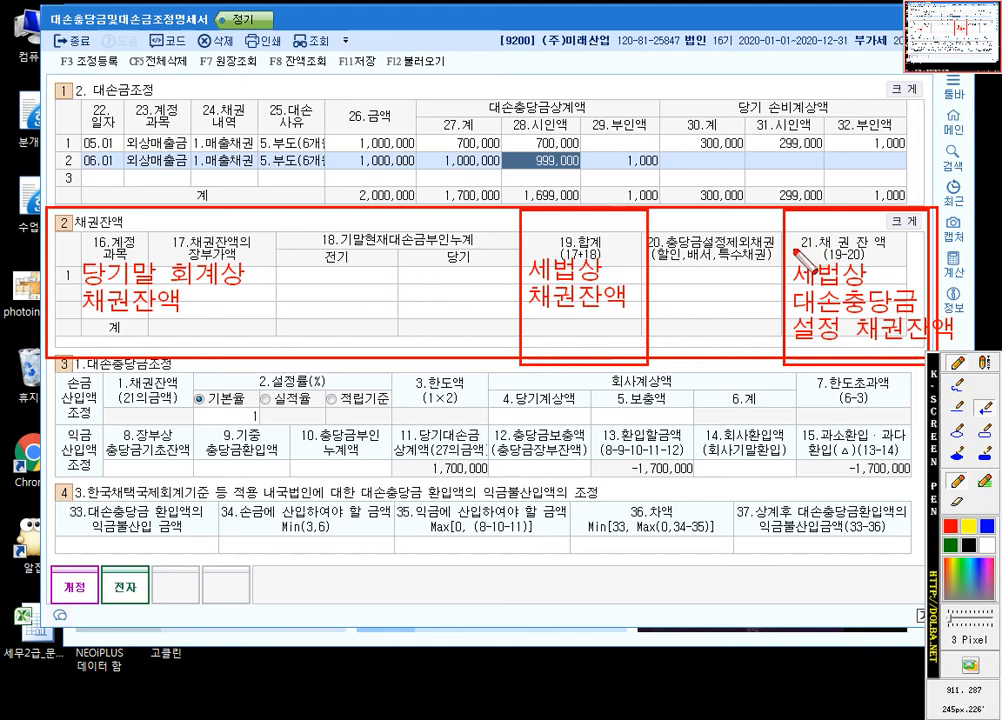
{"action": "left_click_drag", "start_coordinate": [794, 247], "coordinate": [152, 374]}
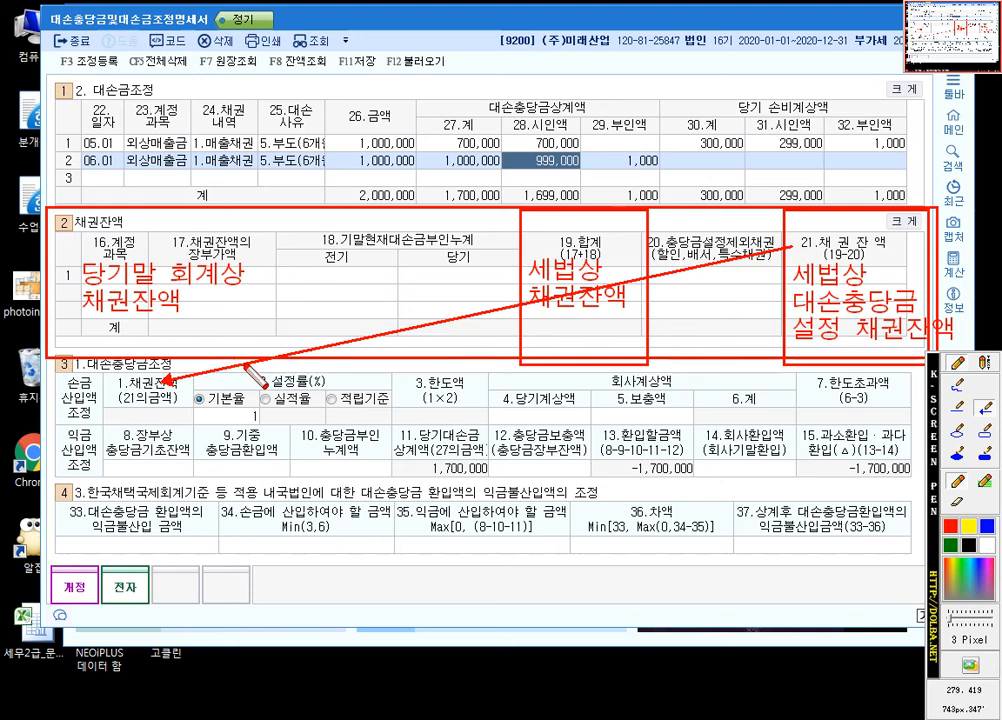
{"action": "key", "text": "Escape"}
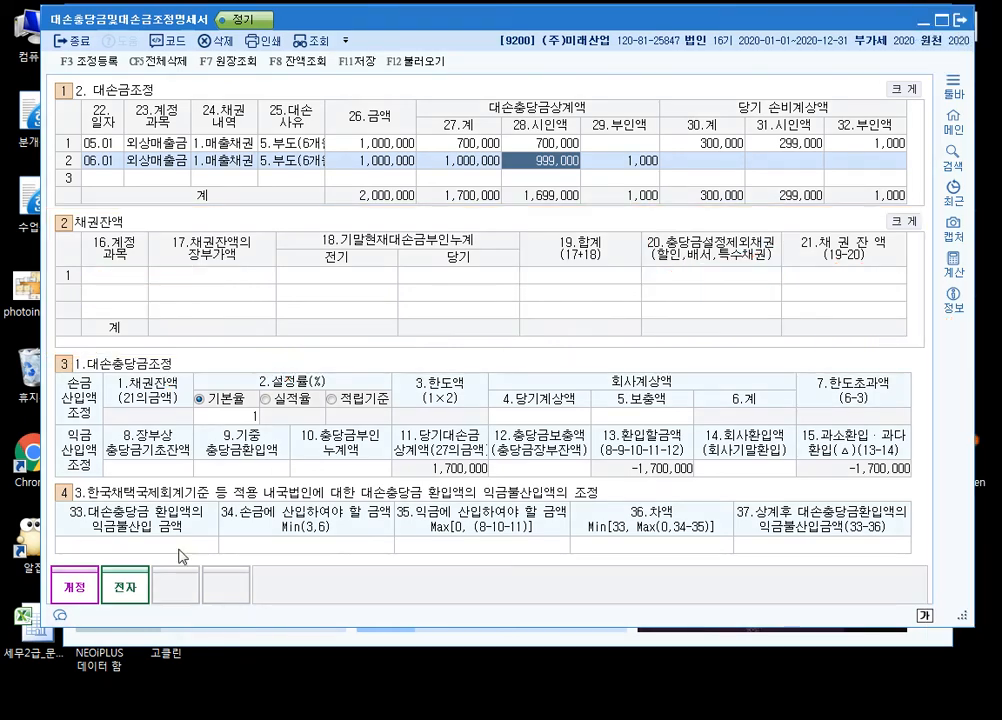
Step: Frame the 대손충당금조정 section in red and circle the two 시인액 totals and the 전기 column of 대손금부인누계
{"action": "key", "text": "F2"}
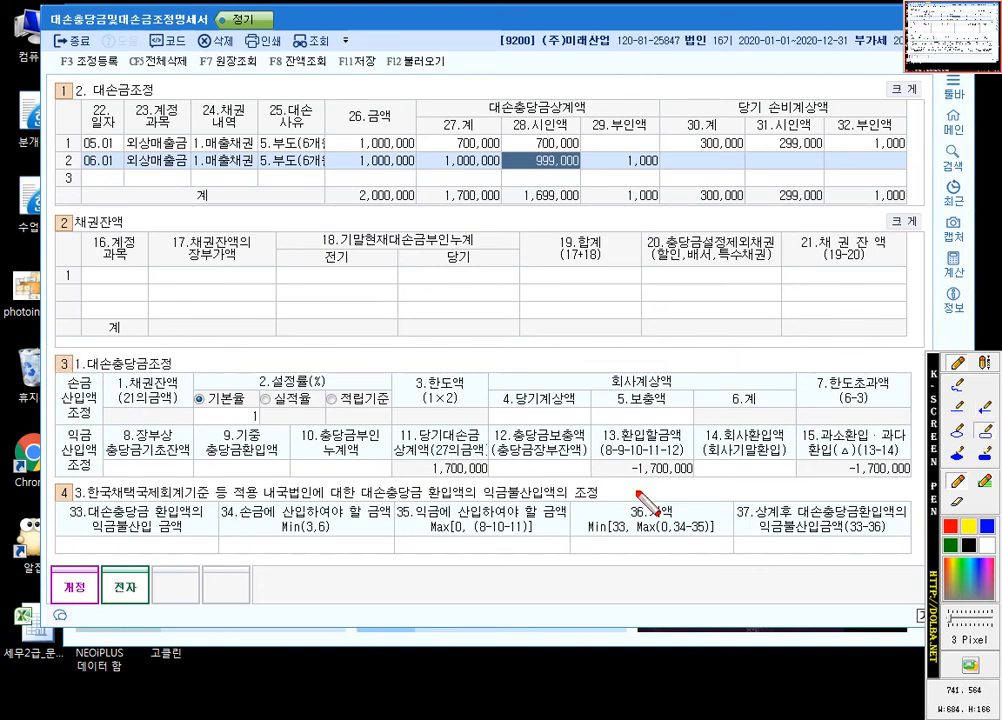
{"action": "left_click_drag", "start_coordinate": [637, 491], "coordinate": [923, 491]}
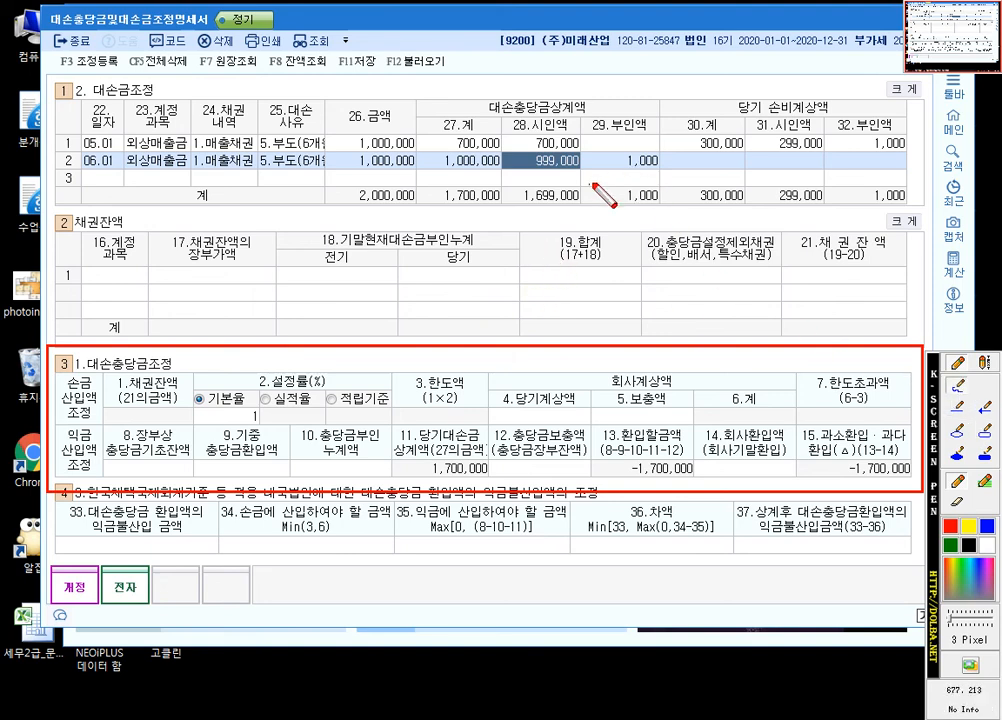
{"action": "mouse_move", "coordinate": [570, 172]}
{"action": "left_mouse_down"}
{"action": "mouse_move", "coordinate": [522, 200]}
{"action": "mouse_move", "coordinate": [572, 222]}
{"action": "left_mouse_up"}
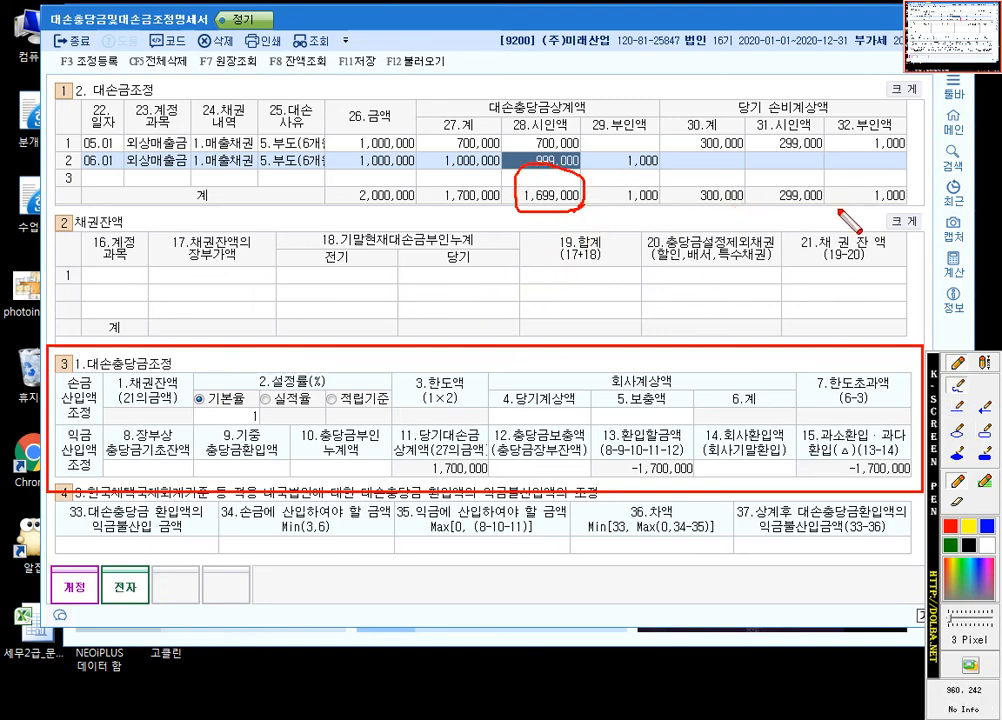
{"action": "mouse_move", "coordinate": [812, 172]}
{"action": "left_mouse_down"}
{"action": "mouse_move", "coordinate": [772, 205]}
{"action": "mouse_move", "coordinate": [826, 192]}
{"action": "left_mouse_up"}
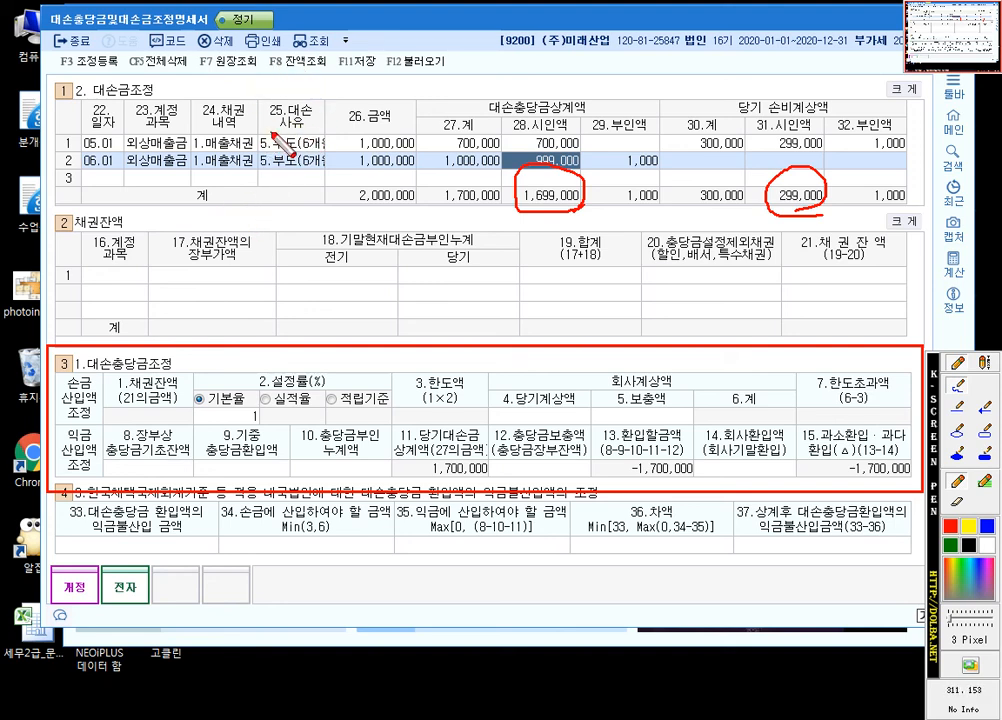
{"action": "mouse_move", "coordinate": [365, 248]}
{"action": "left_mouse_down"}
{"action": "mouse_move", "coordinate": [318, 262]}
{"action": "mouse_move", "coordinate": [330, 330]}
{"action": "mouse_move", "coordinate": [395, 303]}
{"action": "left_mouse_up"}
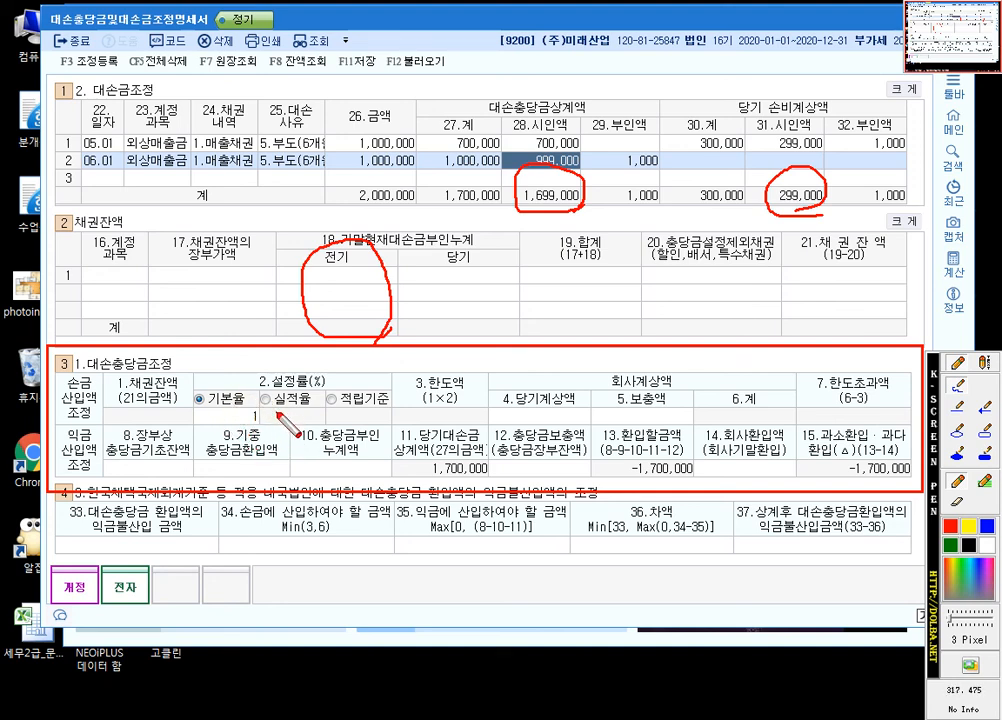
Step: Frame 8.장부상 충당금기초잔액, 10.충당금부인누계액 and 4.당기계상액 in red, and the 12.충당금보충액 and 5.보충액 fields in blue
{"action": "left_click", "coordinate": [983, 432]}
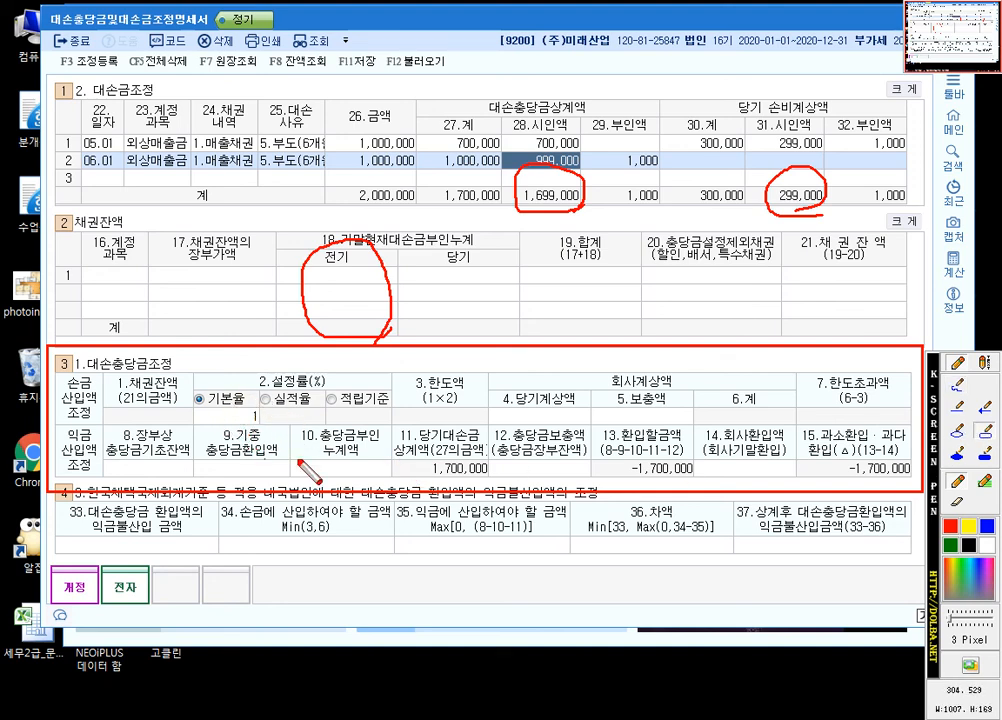
{"action": "left_click_drag", "start_coordinate": [102, 426], "coordinate": [196, 483]}
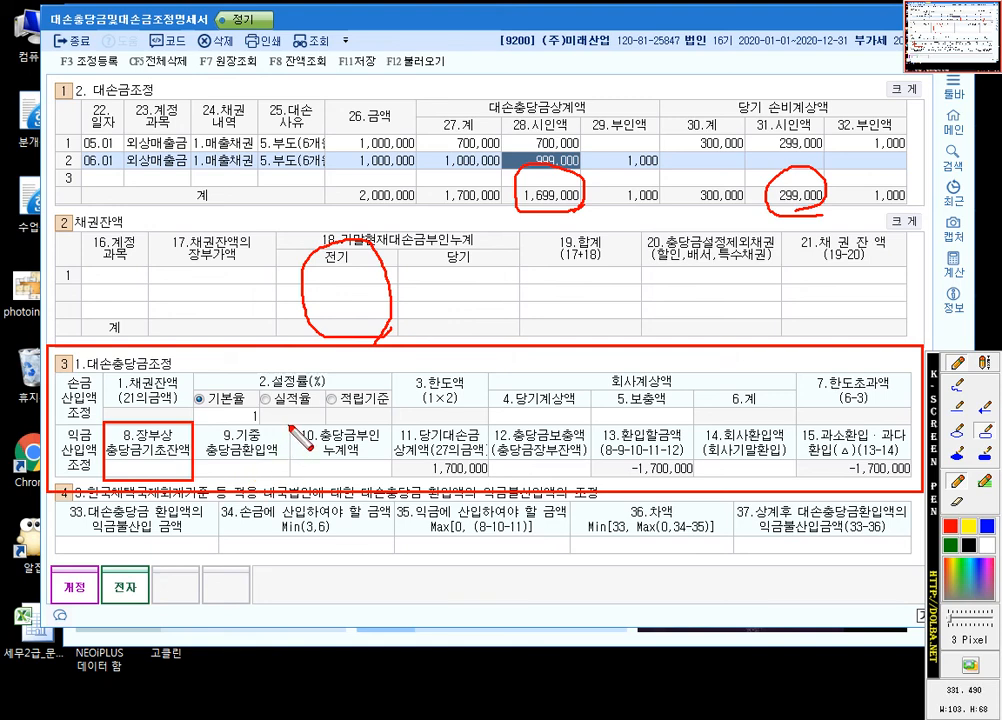
{"action": "left_click_drag", "start_coordinate": [288, 420], "coordinate": [402, 482]}
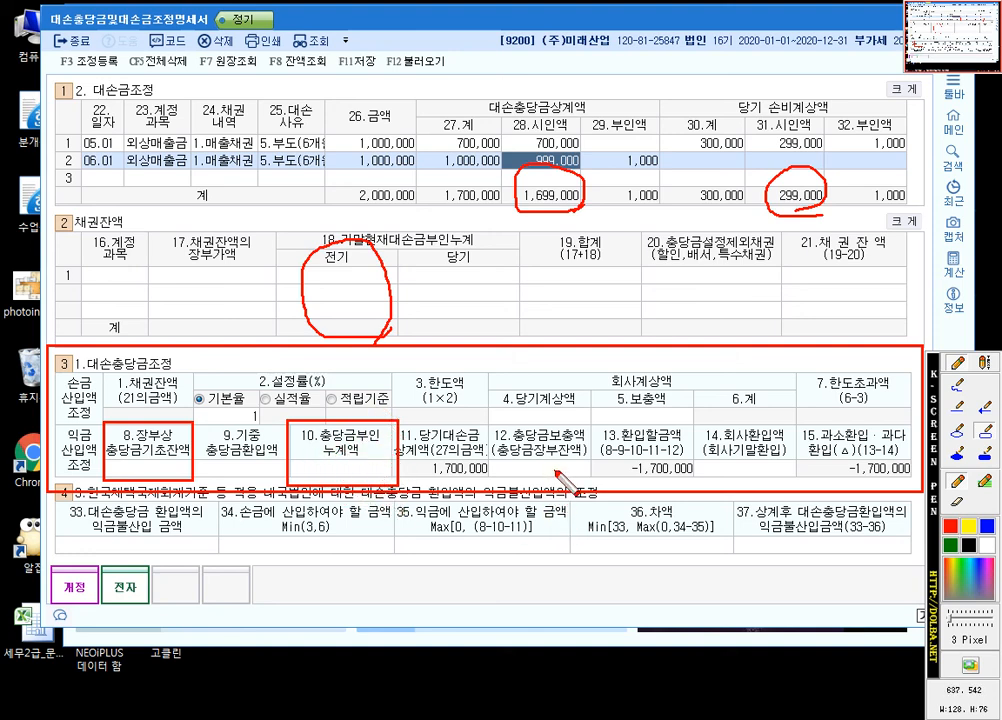
{"action": "left_click_drag", "start_coordinate": [487, 375], "coordinate": [598, 430]}
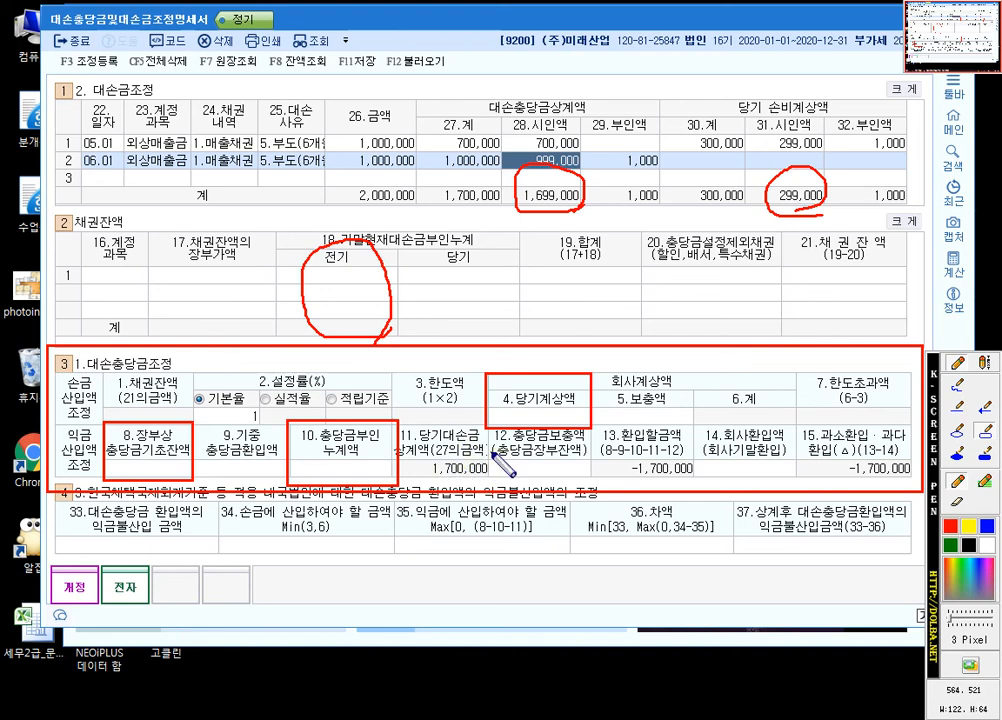
{"action": "left_click_drag", "start_coordinate": [489, 447], "coordinate": [590, 484]}
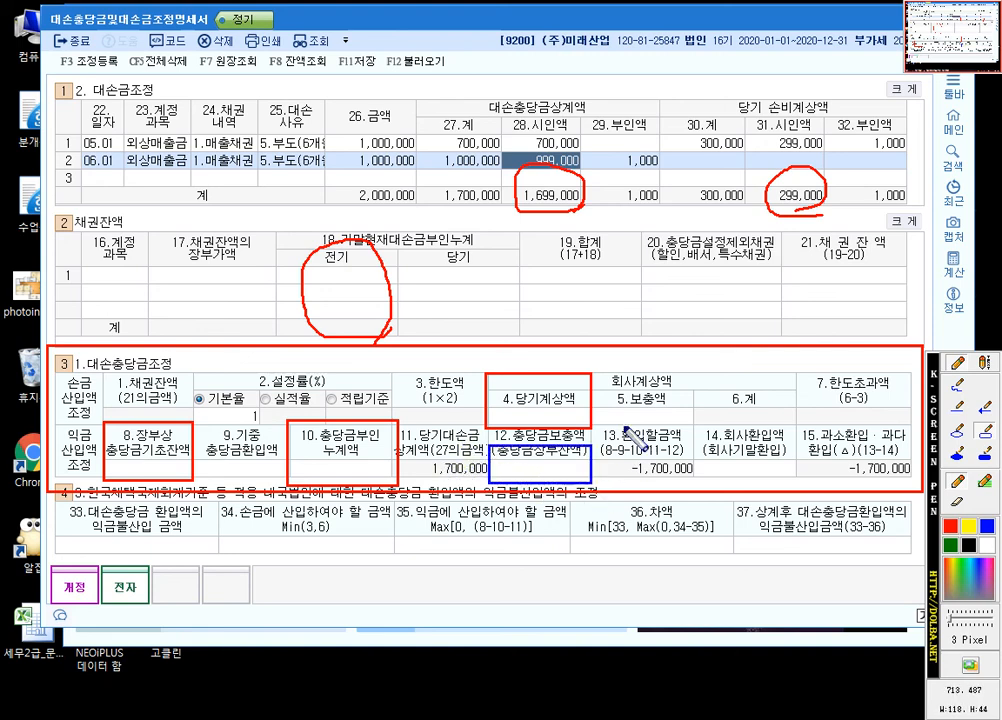
{"action": "left_click_drag", "start_coordinate": [597, 393], "coordinate": [695, 430]}
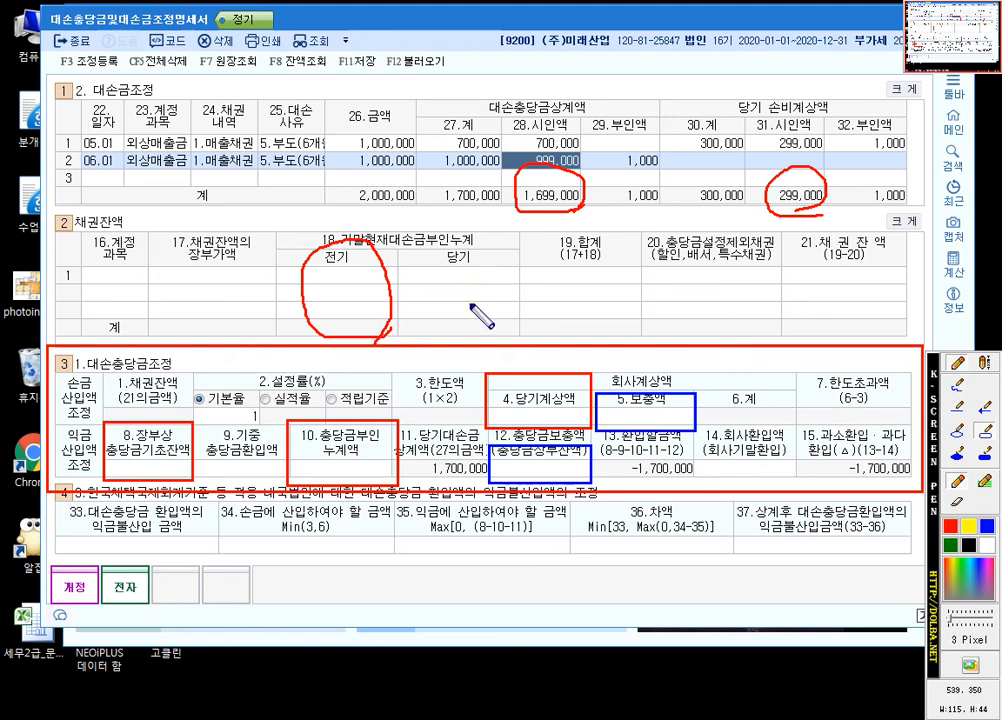
Step: Circle in blue freehand the 28.시인액 entries, 채권내역 and 대손사유, the 전기 and 당기 부인누계, 20.충당금설정제외채권 and 2.설정률
{"action": "left_click", "coordinate": [958, 387]}
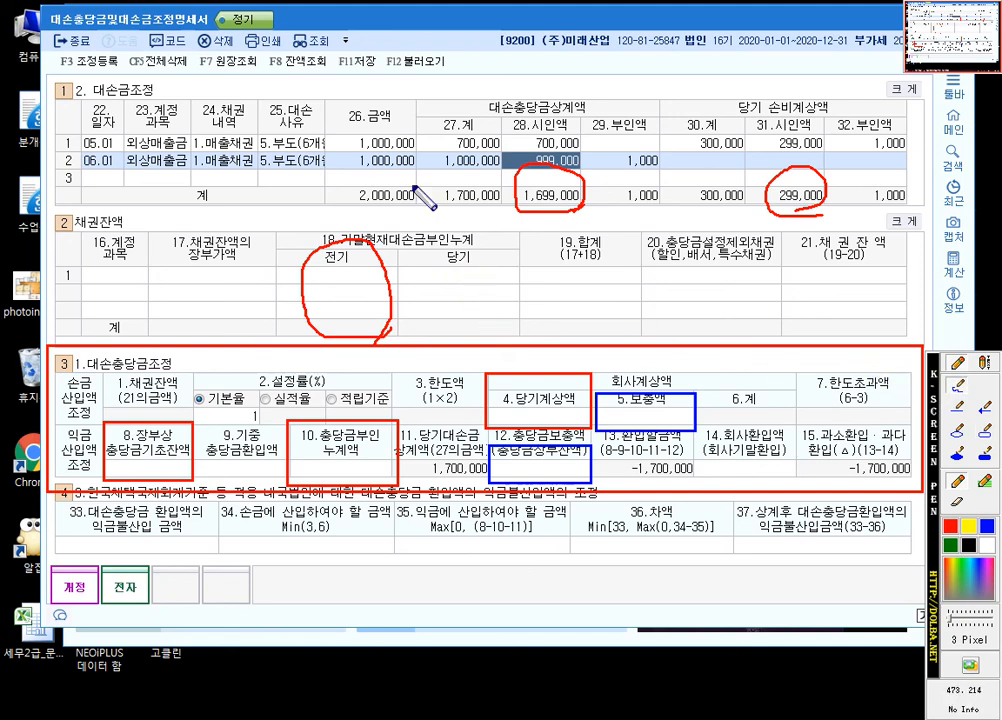
{"action": "mouse_move", "coordinate": [549, 185]}
{"action": "left_mouse_down"}
{"action": "mouse_move", "coordinate": [579, 124]}
{"action": "mouse_move", "coordinate": [512, 188]}
{"action": "left_mouse_up"}
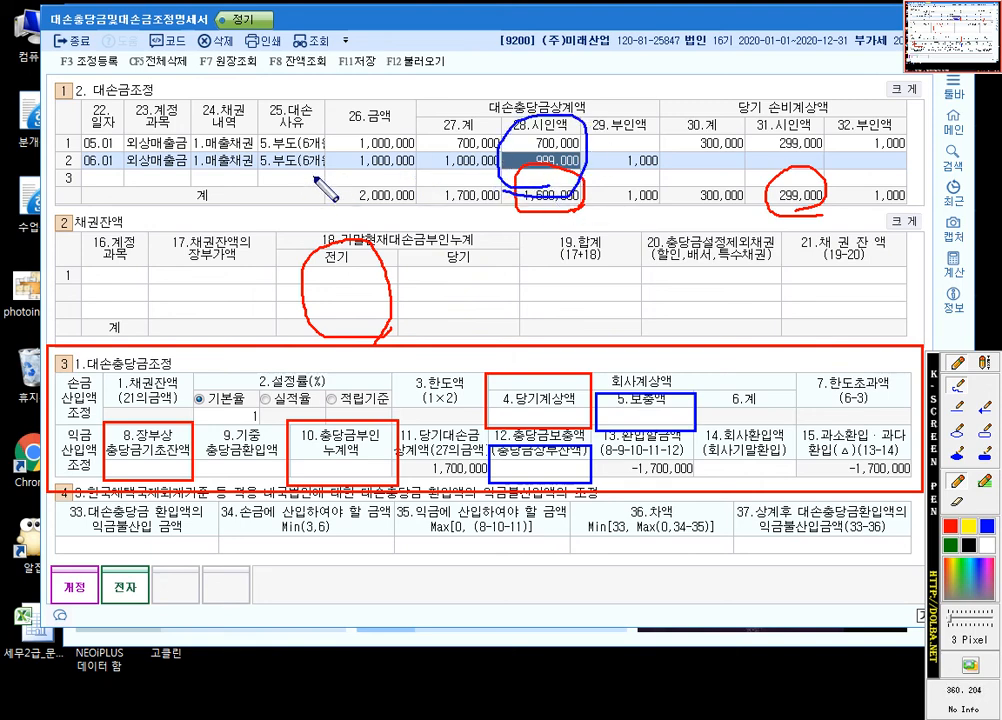
{"action": "mouse_move", "coordinate": [245, 150]}
{"action": "left_mouse_down"}
{"action": "mouse_move", "coordinate": [215, 110]}
{"action": "mouse_move", "coordinate": [276, 222]}
{"action": "left_mouse_up"}
{"action": "mouse_move", "coordinate": [366, 350]}
{"action": "left_mouse_down"}
{"action": "mouse_move", "coordinate": [270, 260]}
{"action": "mouse_move", "coordinate": [383, 268]}
{"action": "mouse_move", "coordinate": [402, 230]}
{"action": "mouse_move", "coordinate": [474, 350]}
{"action": "left_mouse_up"}
{"action": "mouse_move", "coordinate": [704, 335]}
{"action": "left_mouse_down"}
{"action": "mouse_move", "coordinate": [745, 335]}
{"action": "mouse_move", "coordinate": [480, 352]}
{"action": "left_mouse_up"}
{"action": "mouse_move", "coordinate": [375, 435]}
{"action": "left_mouse_down"}
{"action": "mouse_move", "coordinate": [196, 395]}
{"action": "mouse_move", "coordinate": [188, 366]}
{"action": "left_mouse_up"}
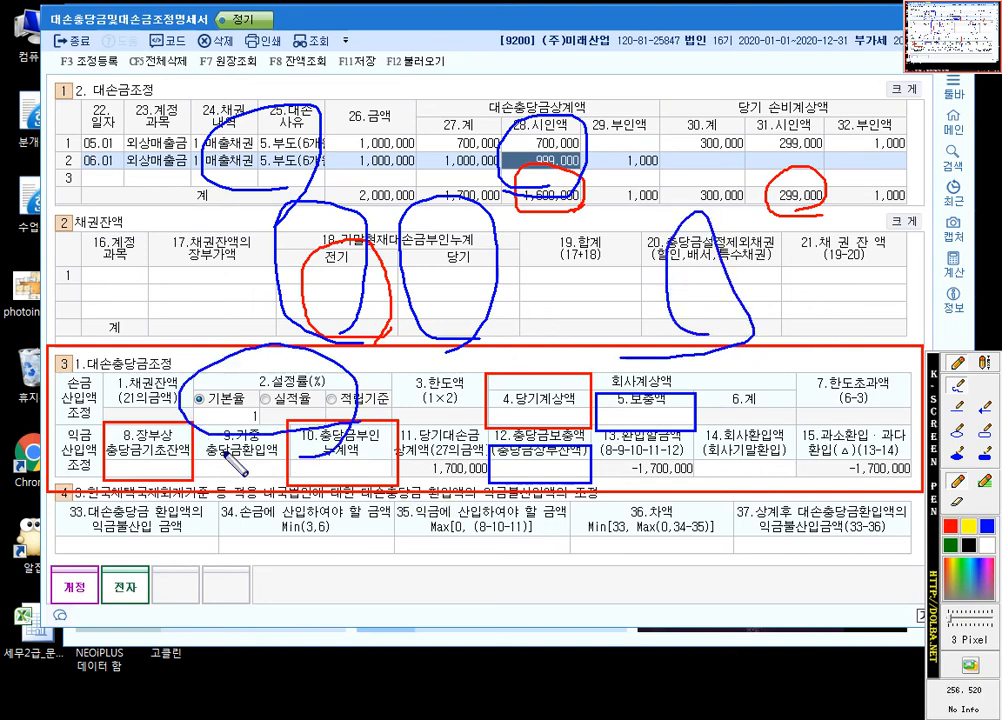